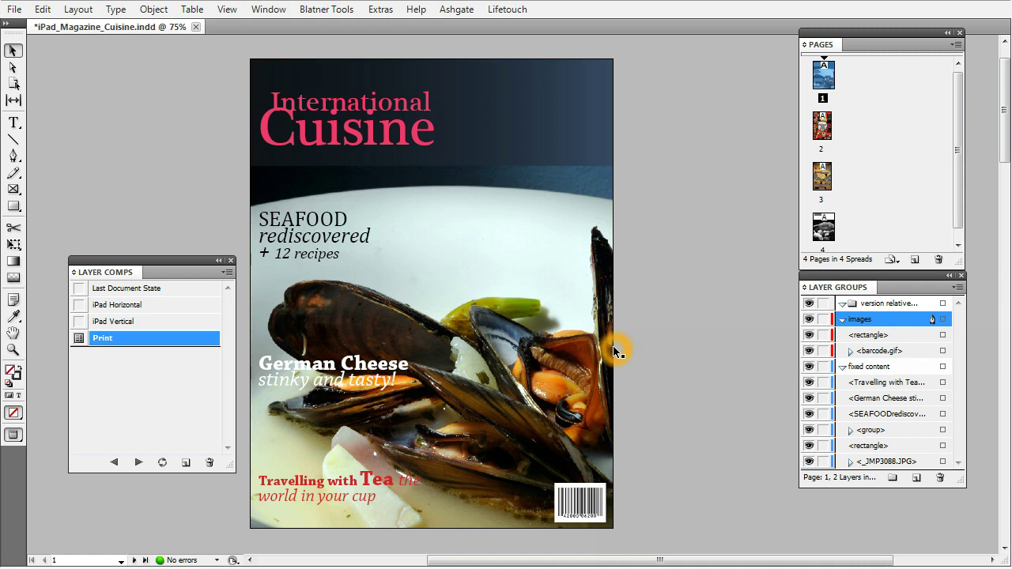
- Inspect the barcode on the page 1 cover and the Gelato image on page 4 in the Print layout, ending on page 1
left_click(589, 514)
left_click(590, 514)
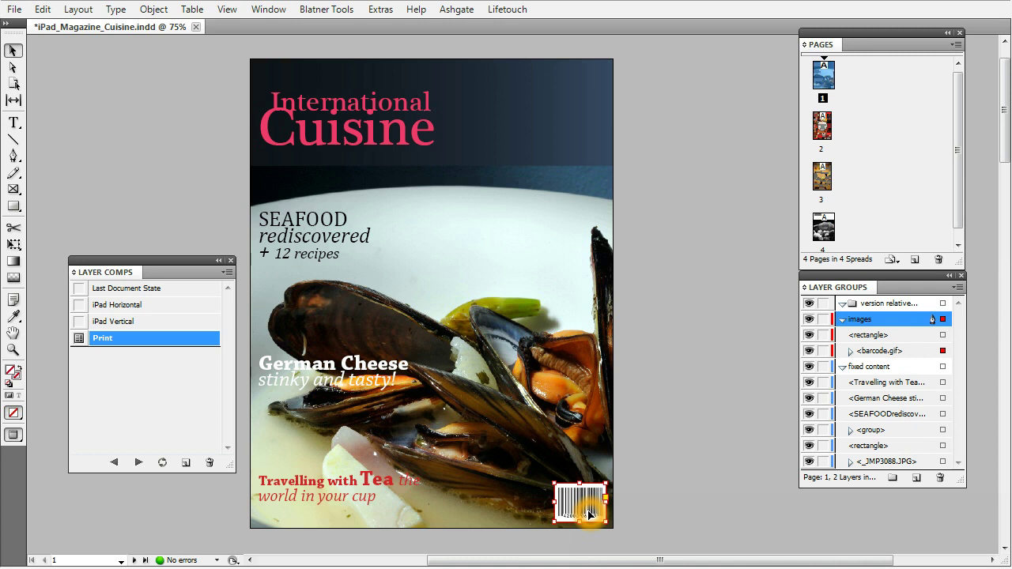
double_click(823, 227)
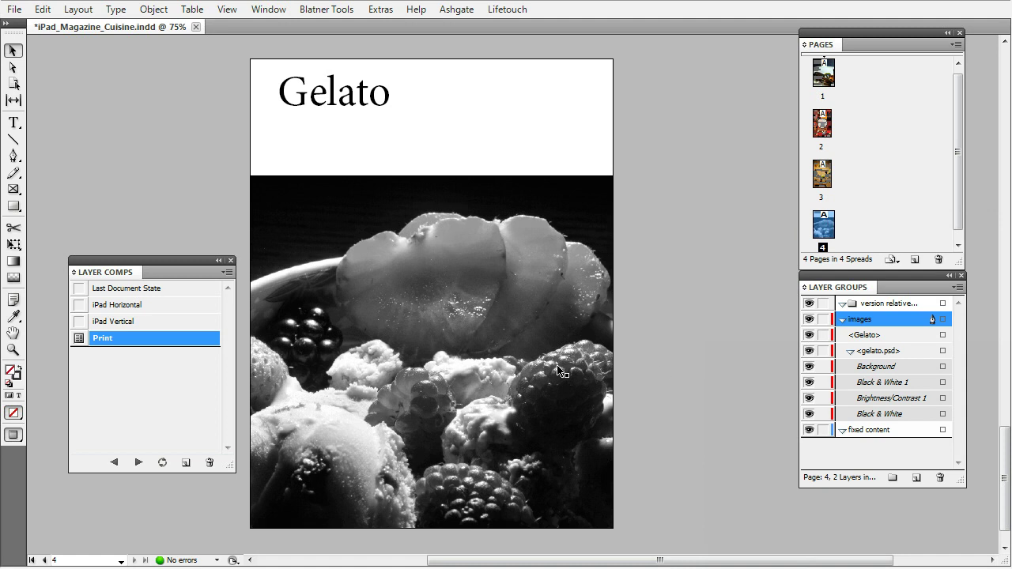
left_click(315, 290)
left_click(341, 275)
double_click(828, 77)
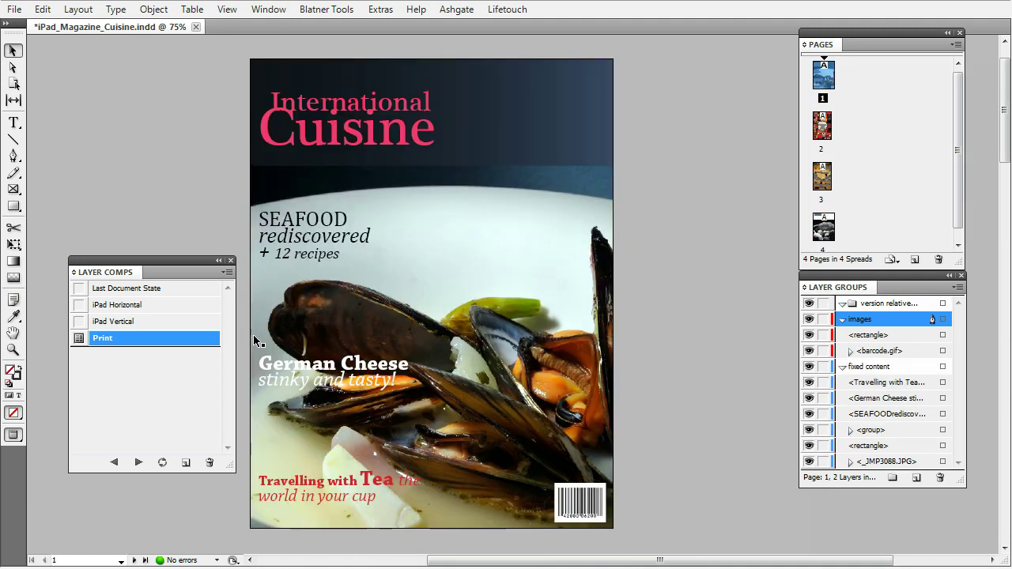
left_click(111, 340)
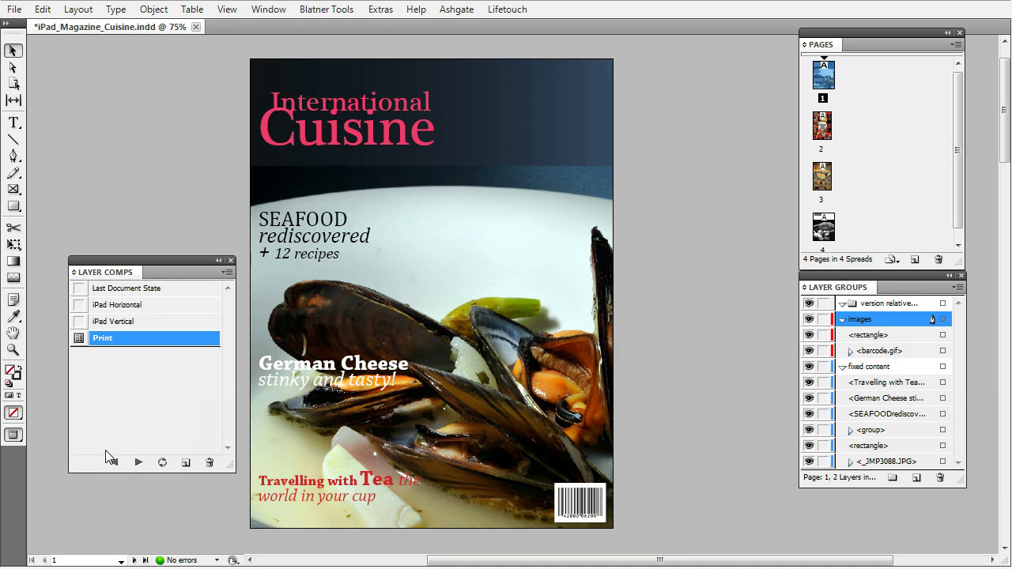
- Apply the iPad Vertical layer comp and view the Gelato image on page 4
left_click(79, 322)
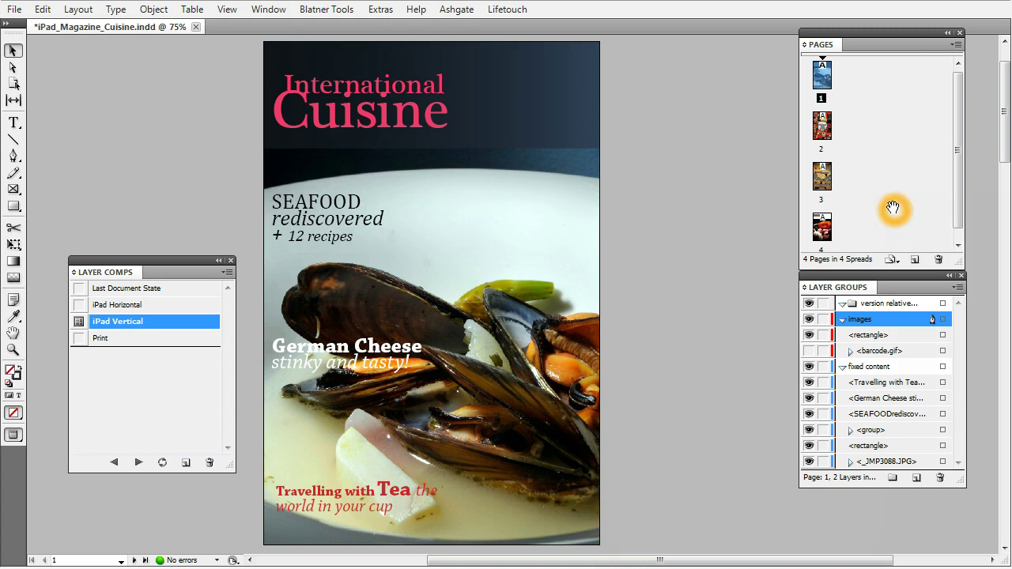
scroll(893, 208, "down", 1)
left_click(821, 226)
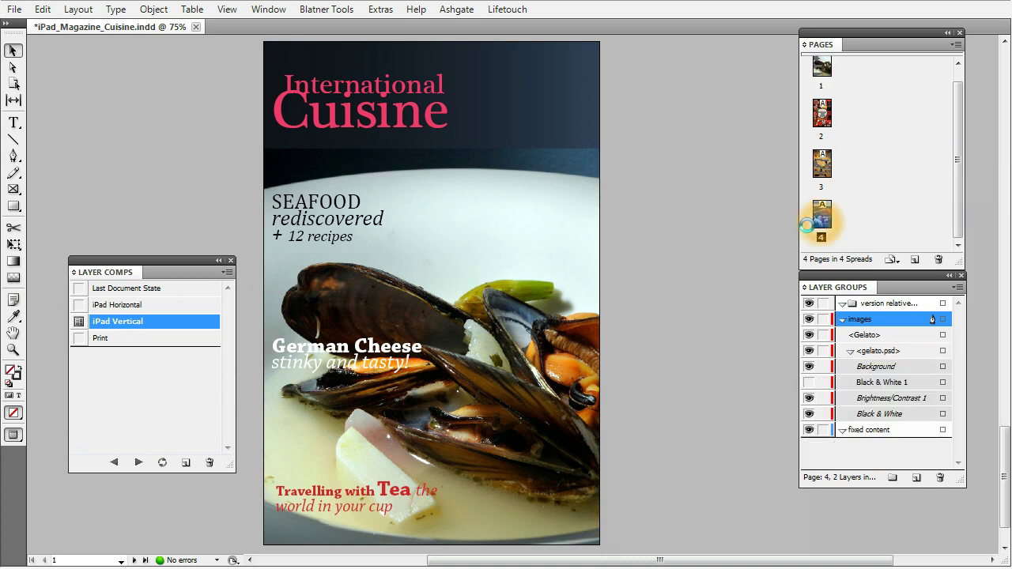
double_click(821, 225)
left_click(476, 339)
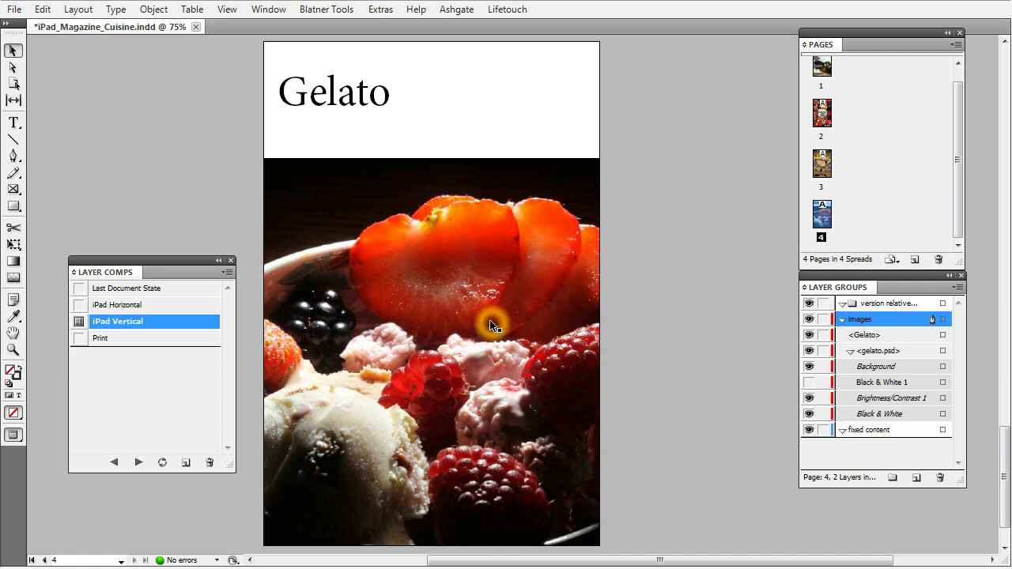
left_click(129, 30)
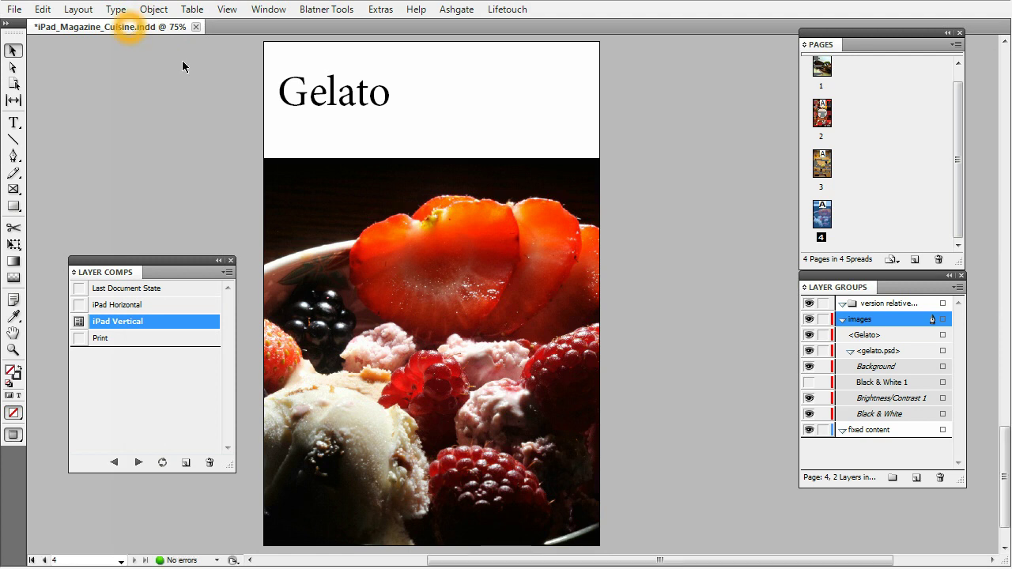
- Examine the layers nested under gelato.psd on page 4 and their visibility in the iPad Vertical comp
left_click(863, 388)
left_click(862, 406)
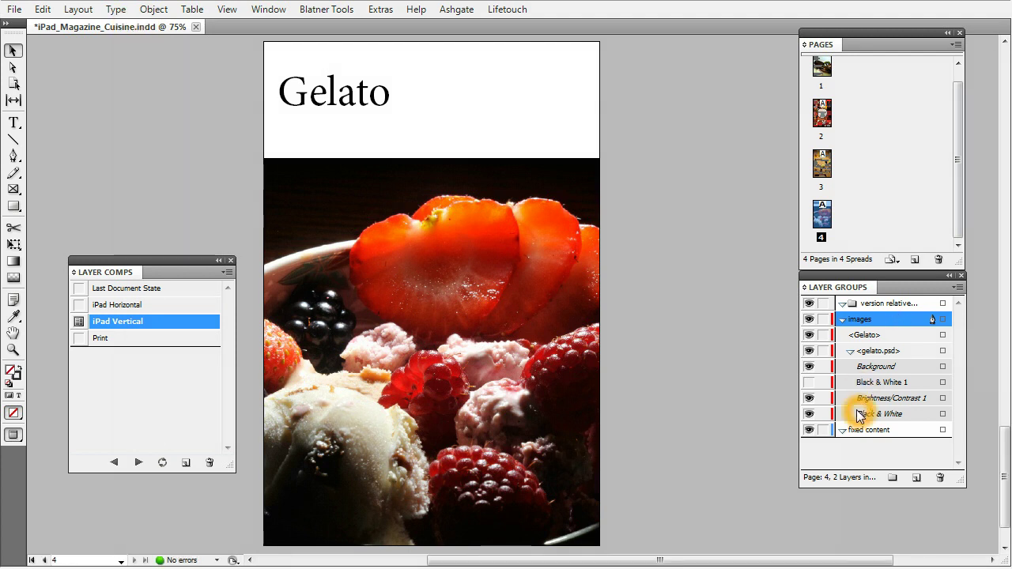
left_click(860, 408)
left_click(857, 407)
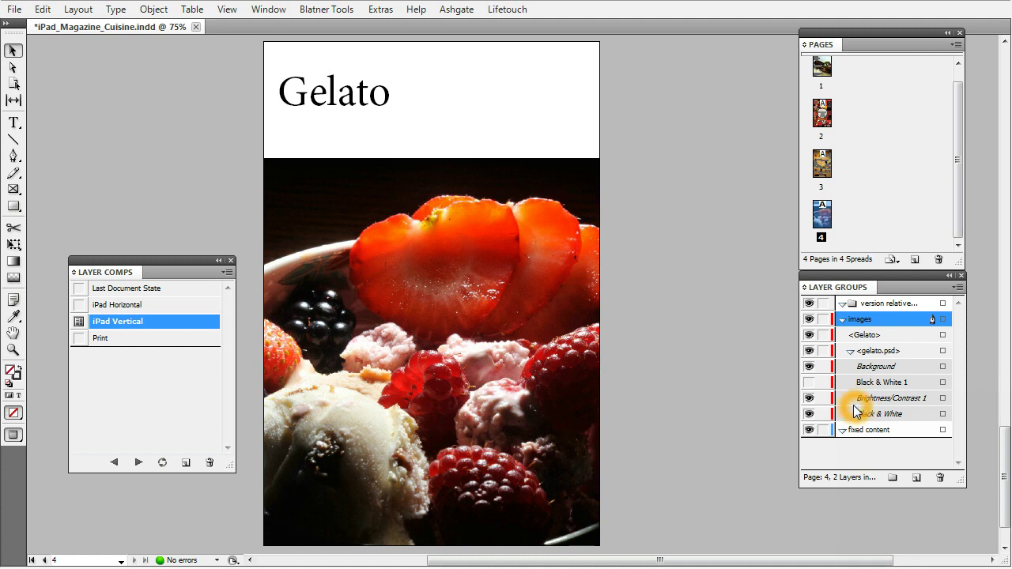
left_click(854, 405)
left_click(852, 409)
left_click(850, 409)
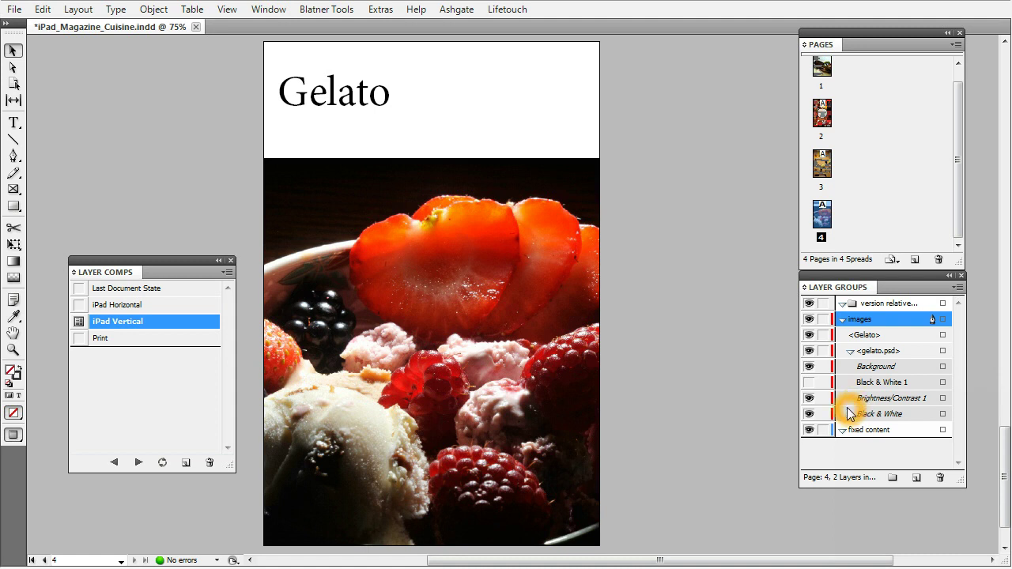
left_click(849, 411)
left_click(834, 402)
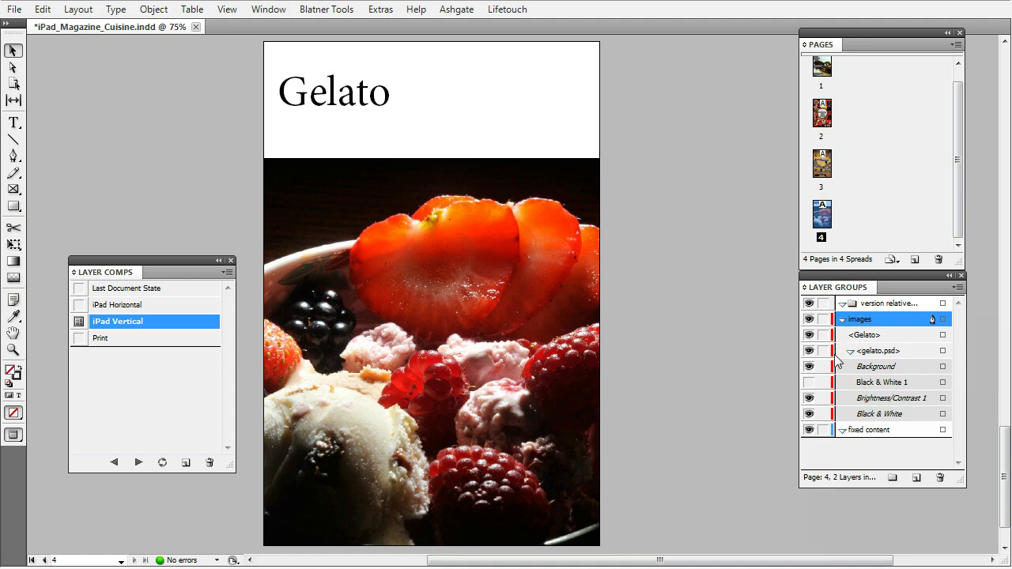
left_click(838, 368)
left_click(857, 404)
left_click(889, 408)
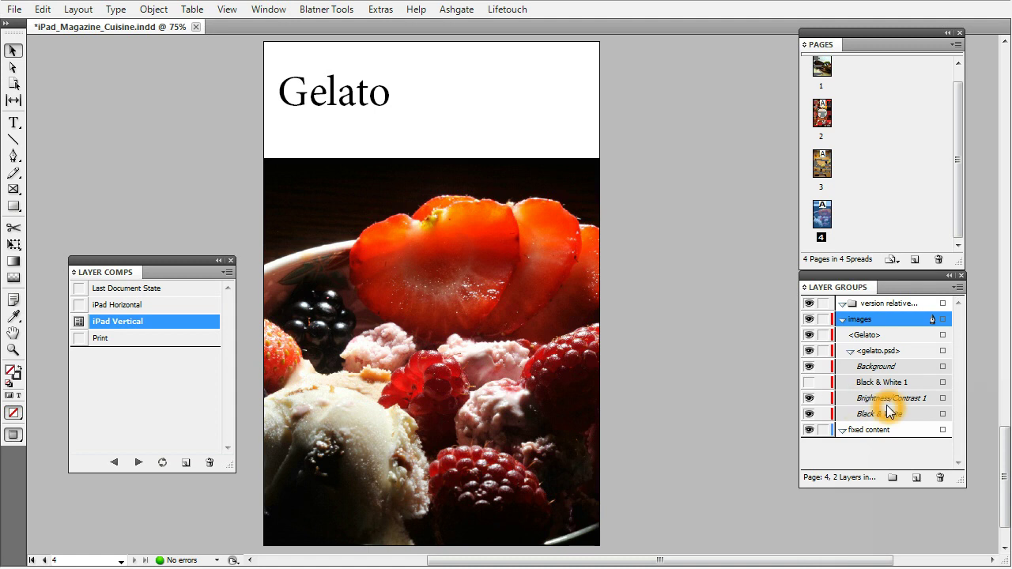
left_click(879, 392)
left_click(874, 410)
left_click(830, 395)
left_click(817, 397)
left_click(810, 386)
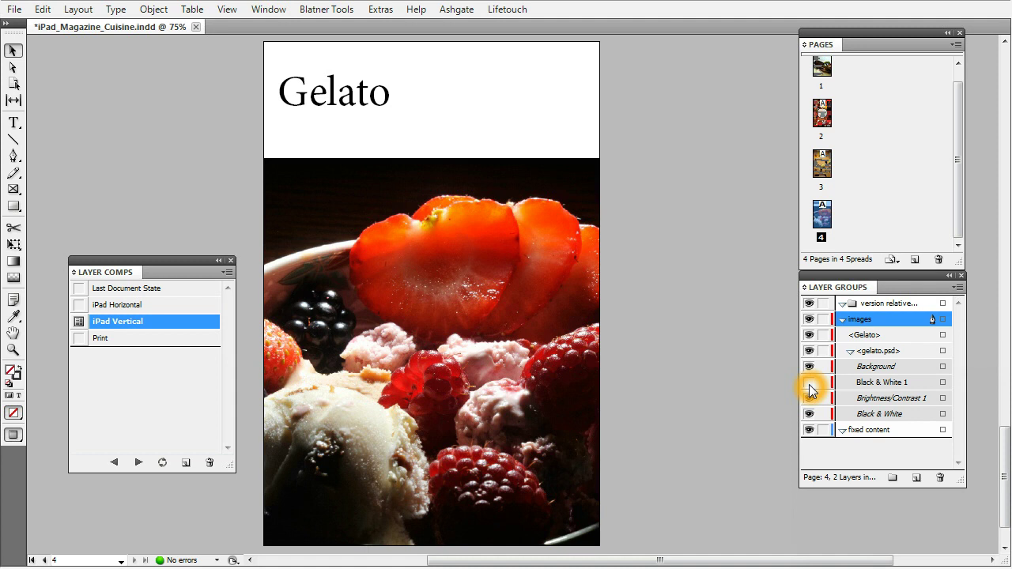
- Show and hide the Black & White 1 layer of gelato.psd, and hide and restore its Brightness/Contrast 1 layer
left_click_drag(831, 295, 760, 306)
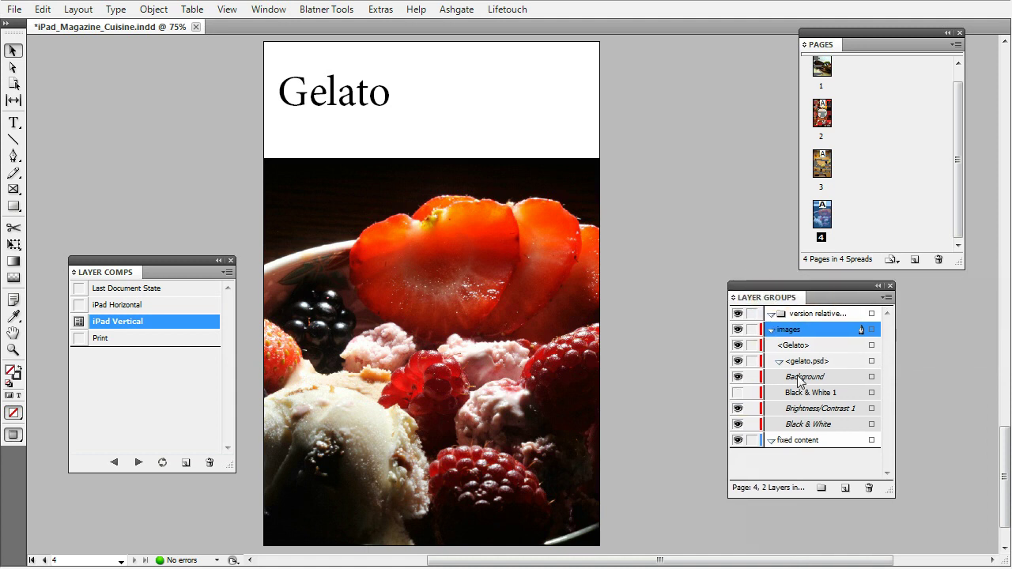
left_click(742, 393)
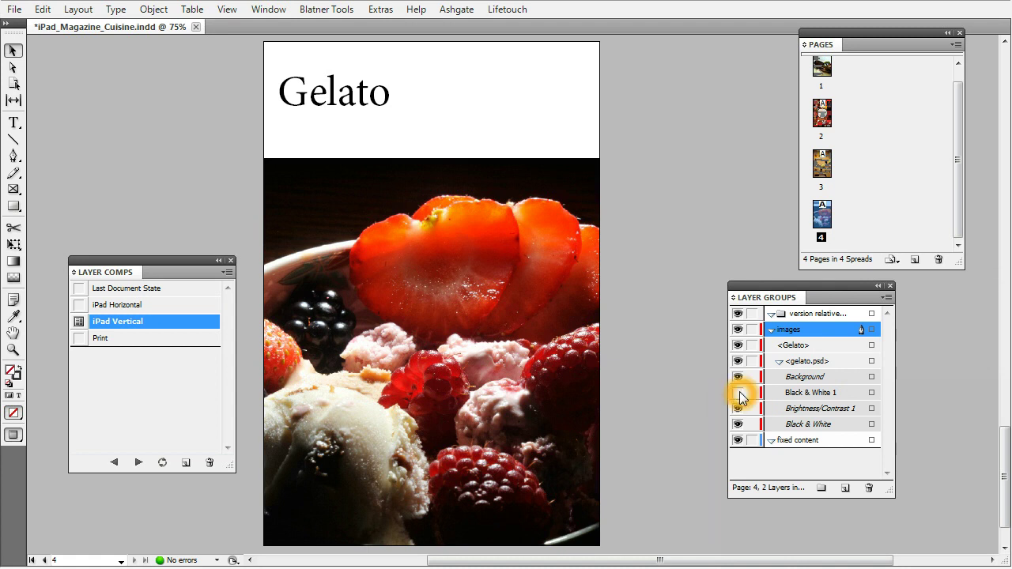
left_click(739, 393)
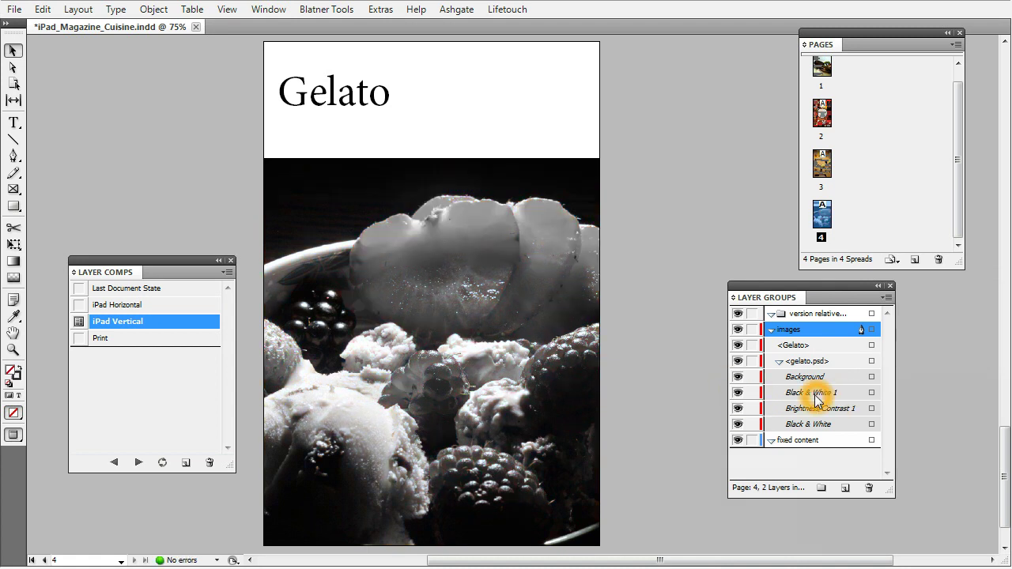
left_click(738, 394)
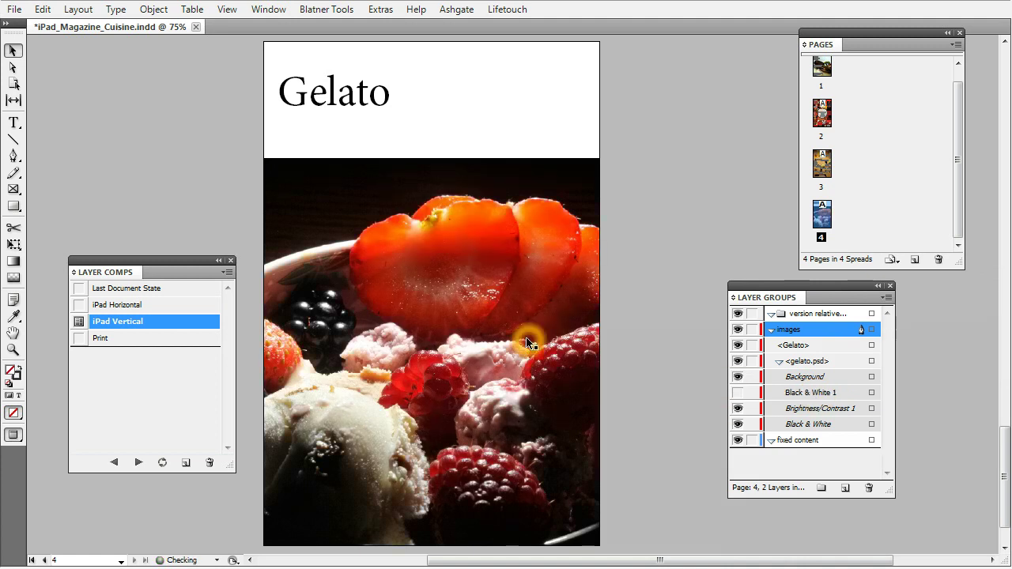
left_click(737, 410)
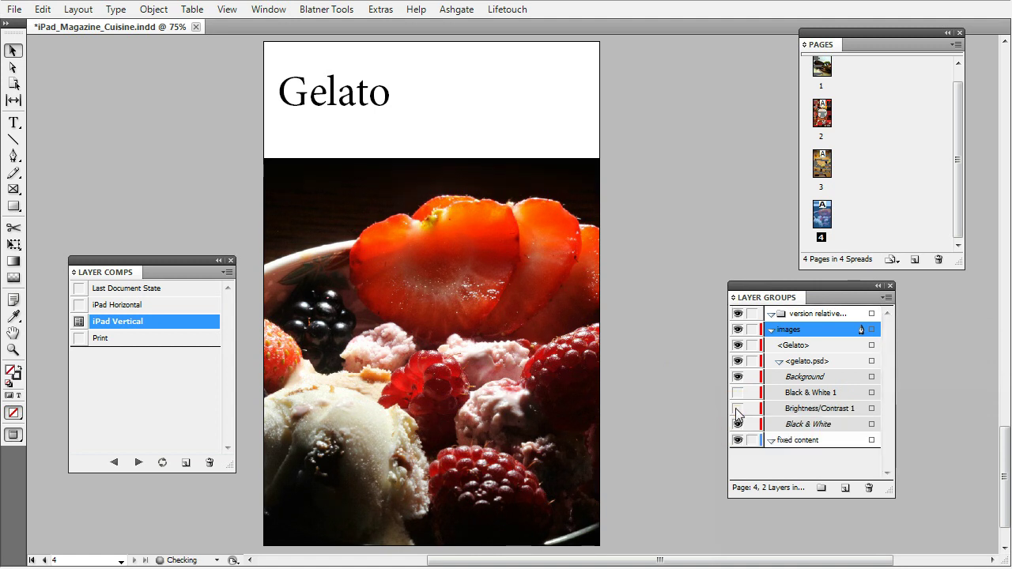
left_click(738, 410)
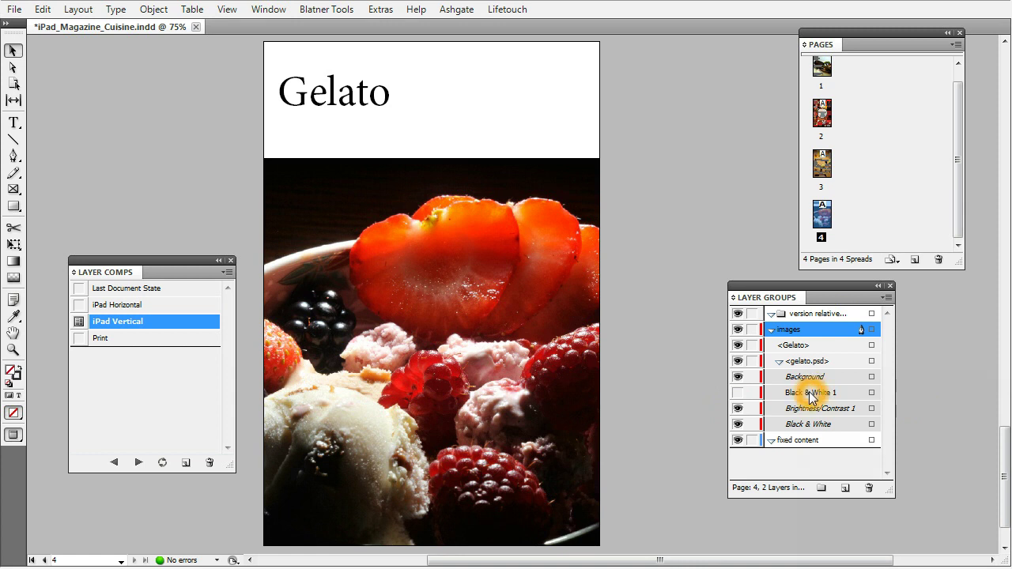
- Go to page 1 and toggle the visibility of barcode.gif on and back off
double_click(831, 64)
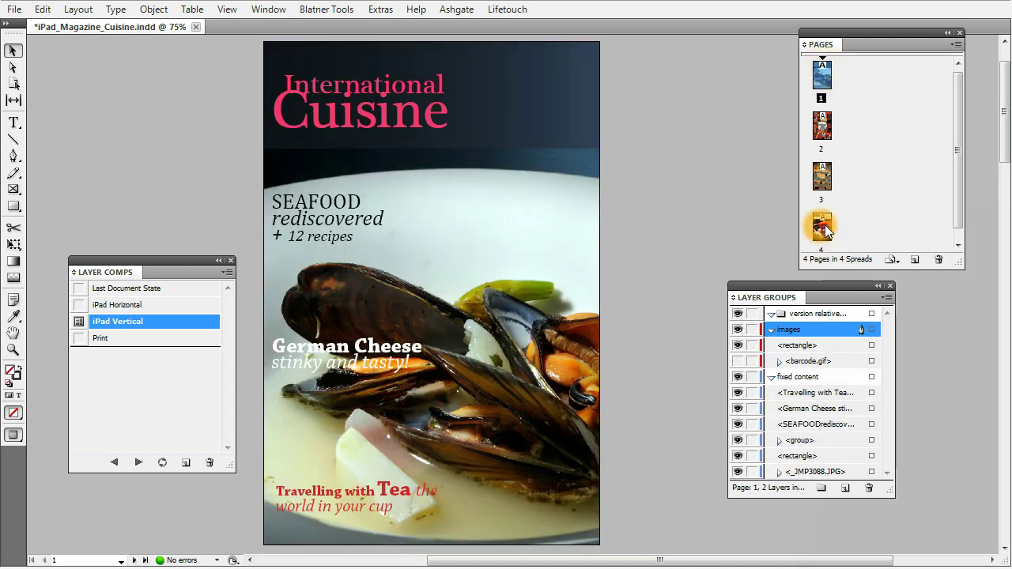
left_click(737, 362)
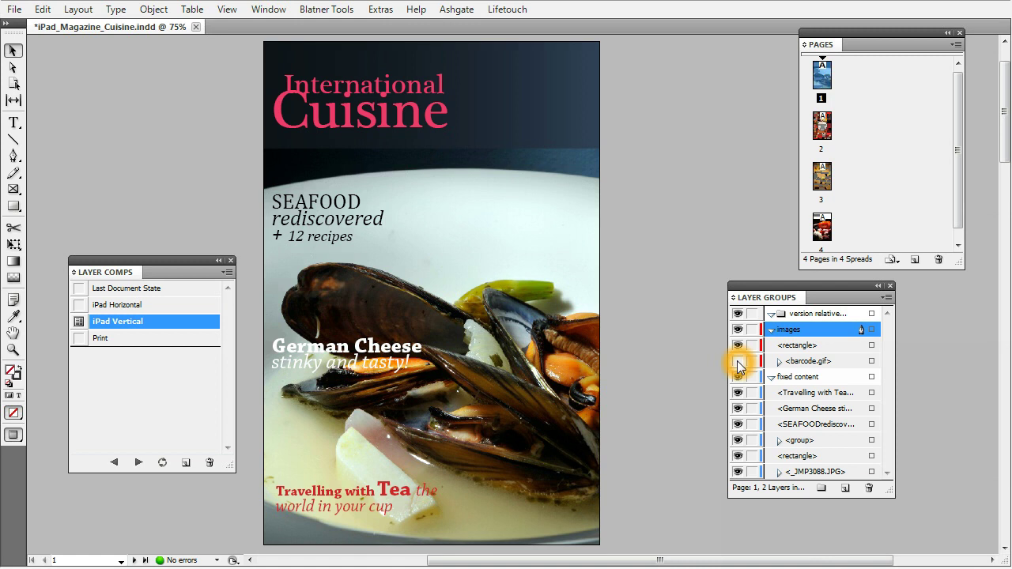
left_click(739, 362)
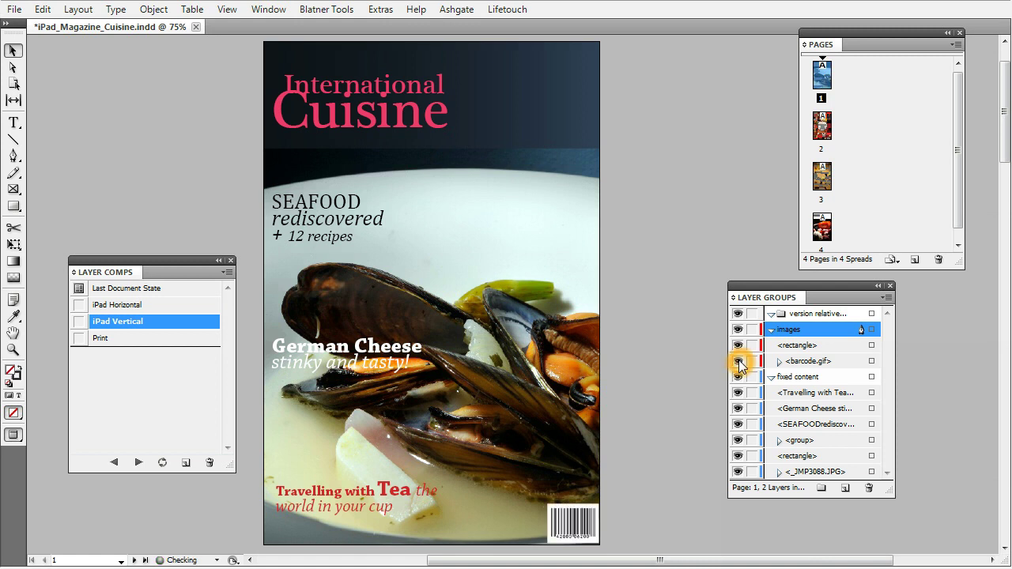
left_click(739, 362)
left_click(739, 362)
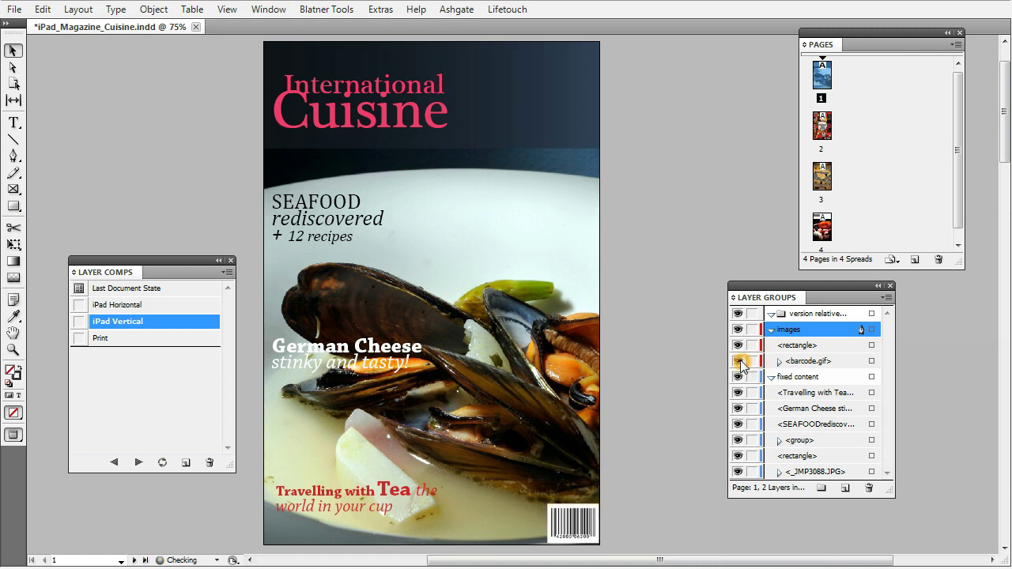
left_click(738, 362)
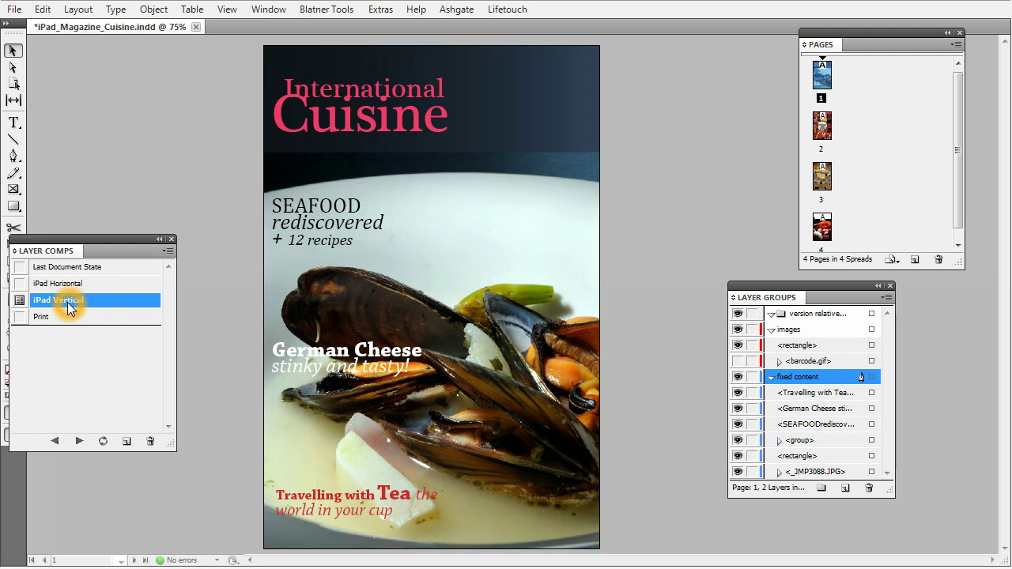
- Apply the iPad Horizontal layer comp and leave the preview mode so the frame edges, guides and bleed area show
left_click(19, 287)
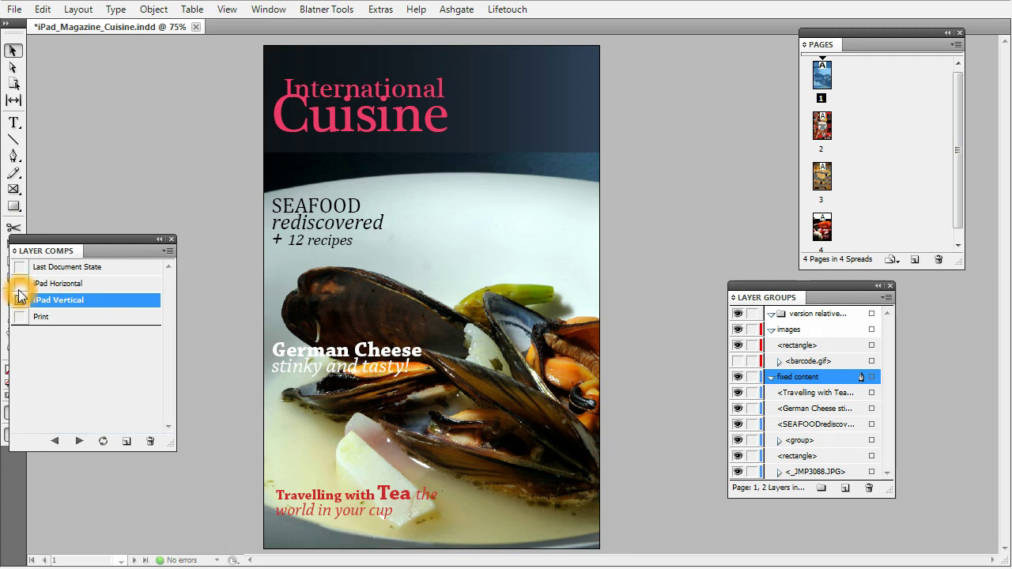
left_click(257, 346)
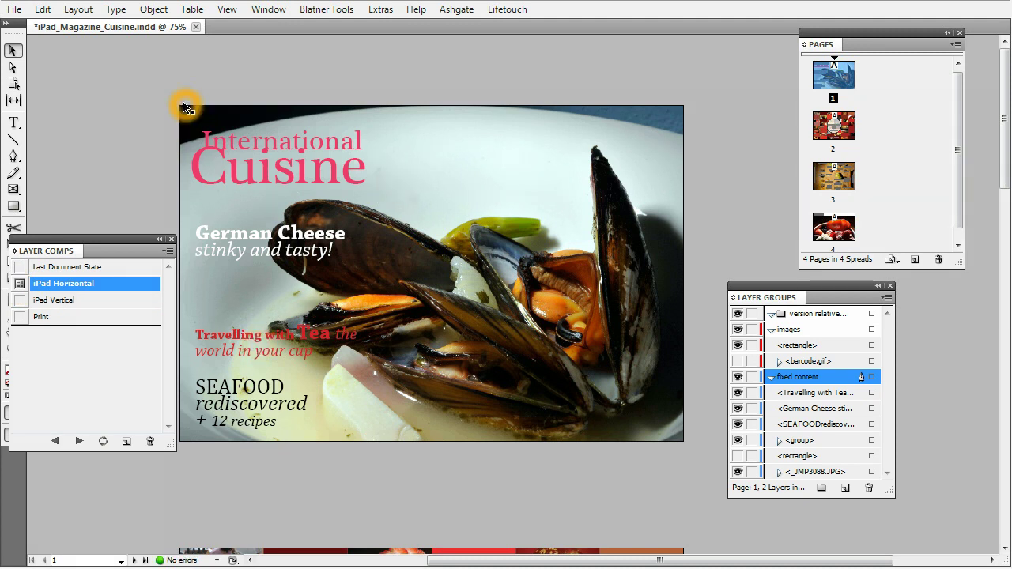
key("w")
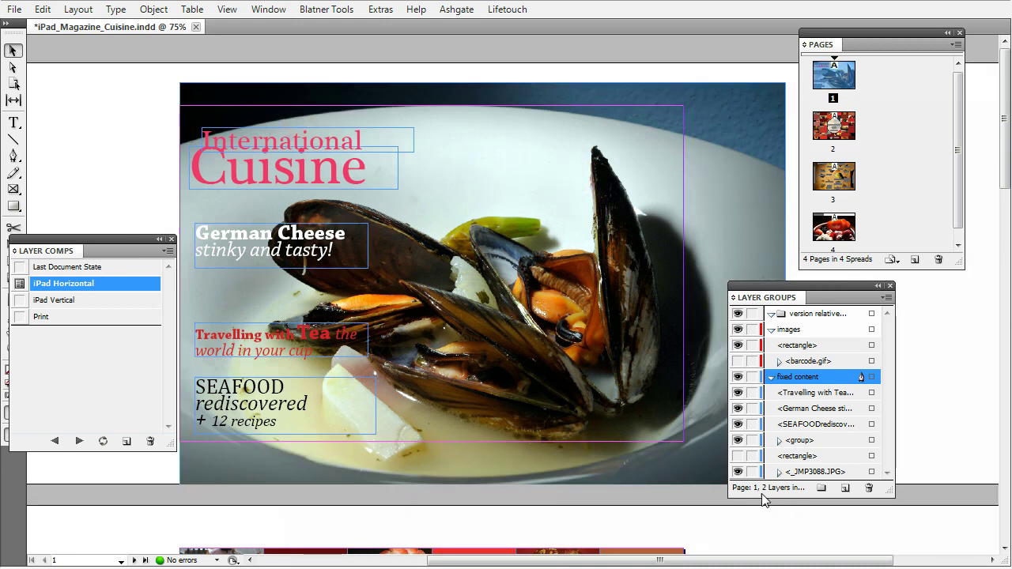
- Switch the cover to the iPad Vertical layer comp and back to iPad Horizontal to compare the image and title background
left_click(20, 301)
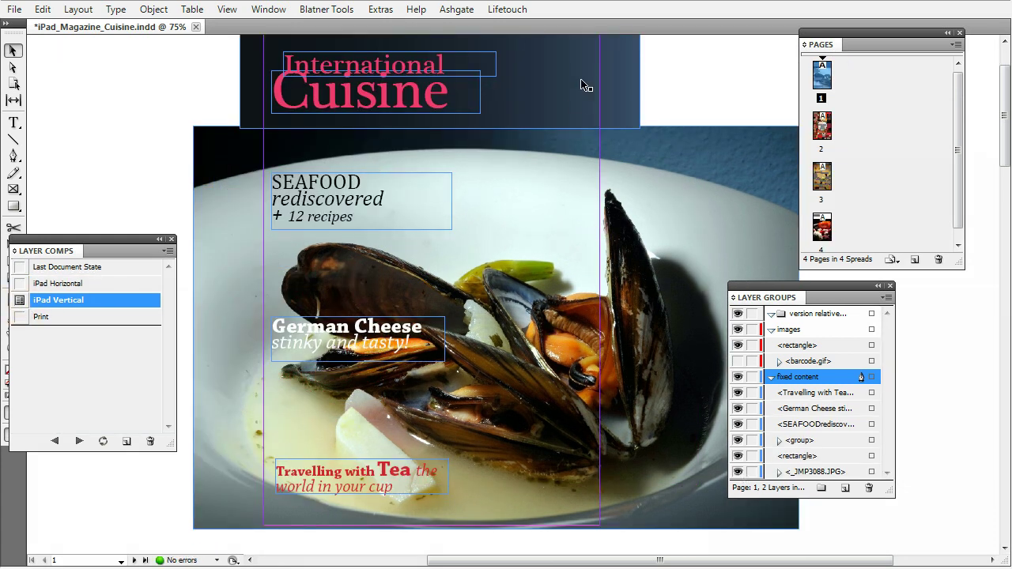
left_click(633, 88)
left_click(21, 285)
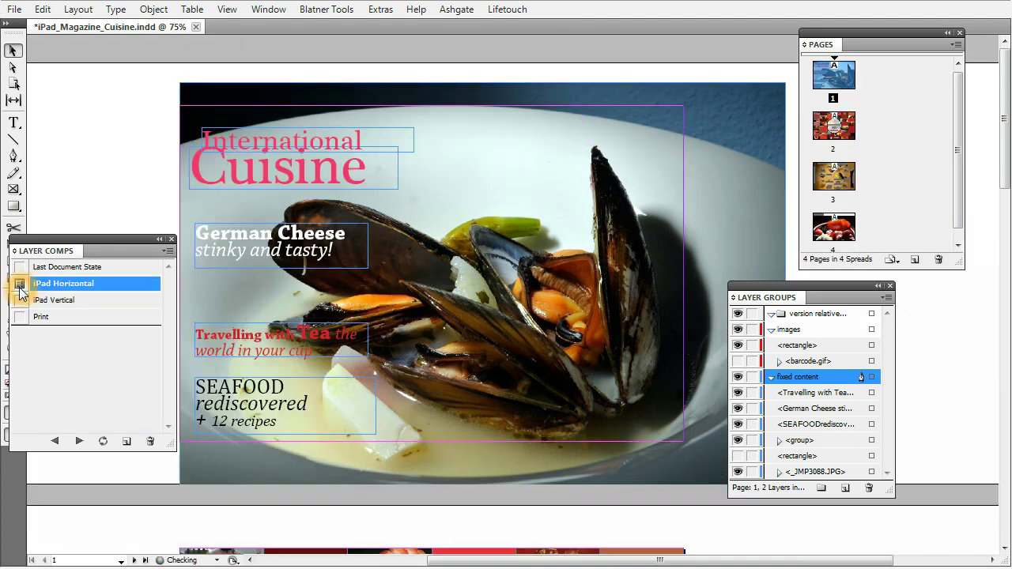
left_click(607, 160)
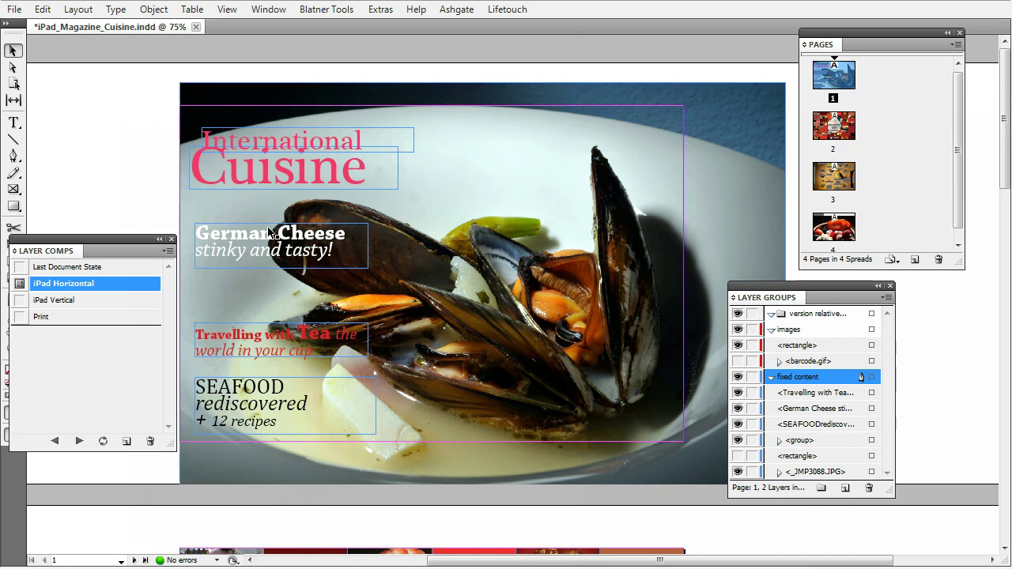
left_click(300, 420)
left_click(122, 157)
- Select the SEAFOOD text frame and compare its placement in the iPad Vertical and iPad Horizontal layer comps
left_click(25, 307)
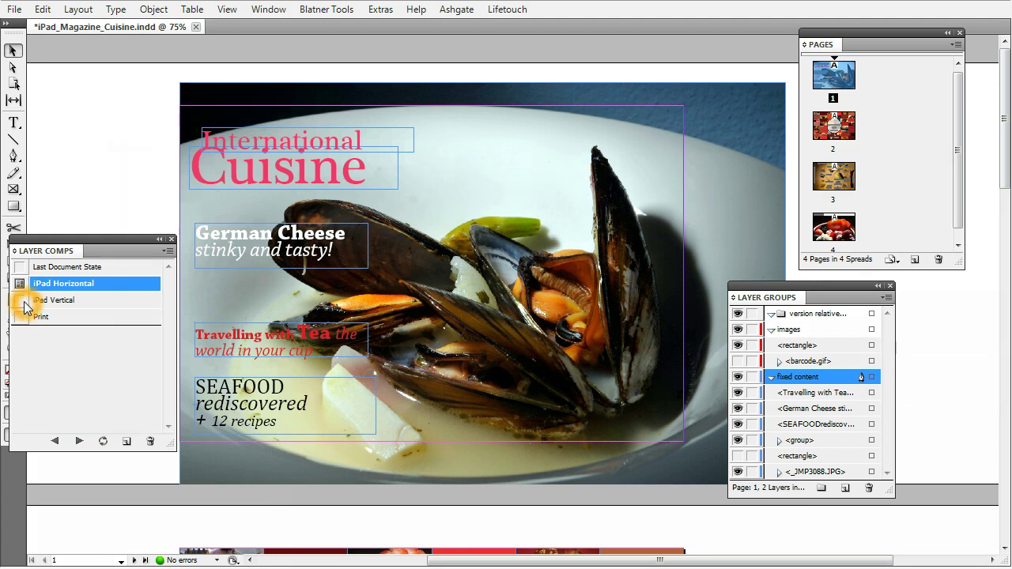
left_click(283, 266)
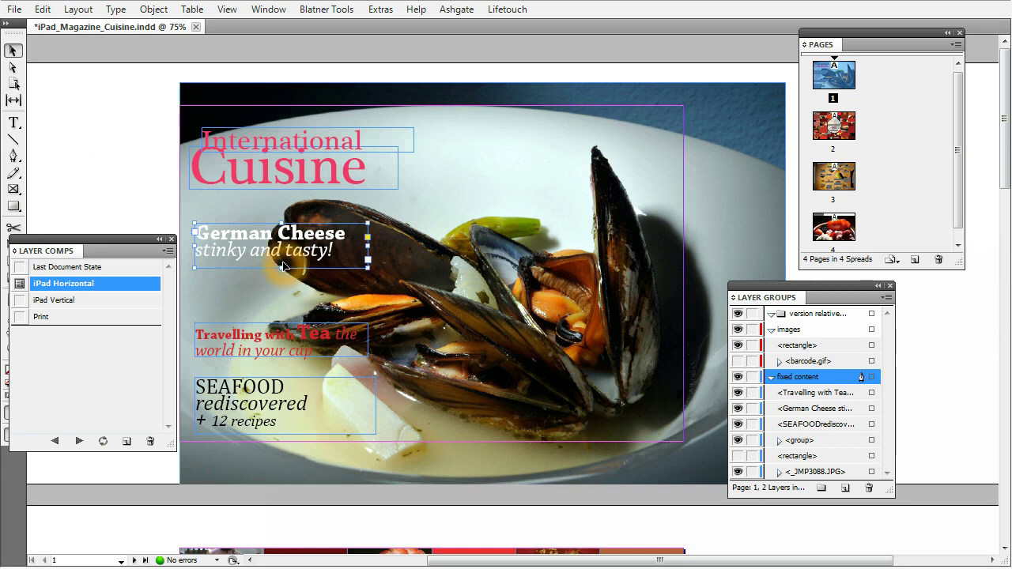
left_click(261, 419)
left_click(33, 299)
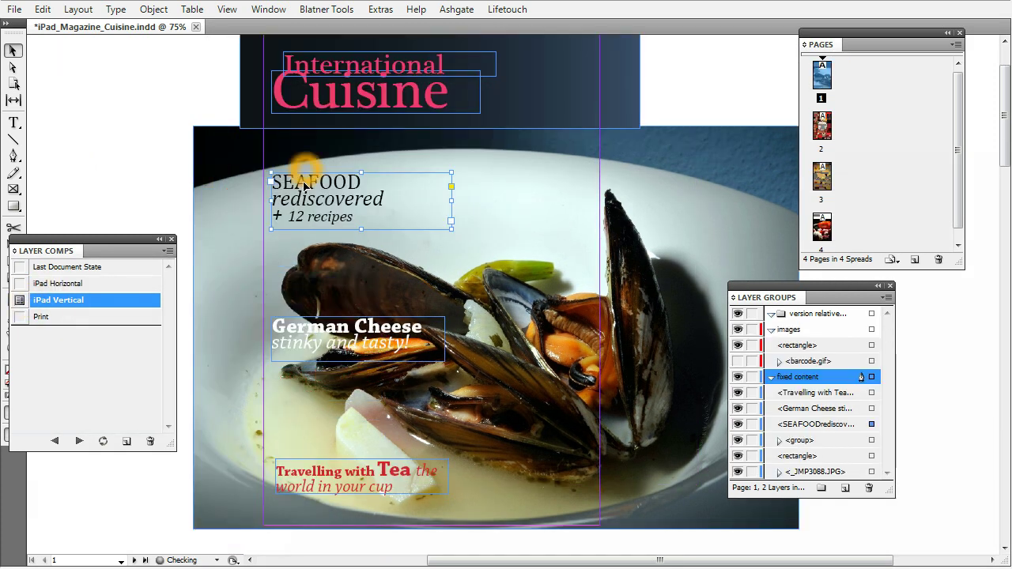
left_click(20, 284)
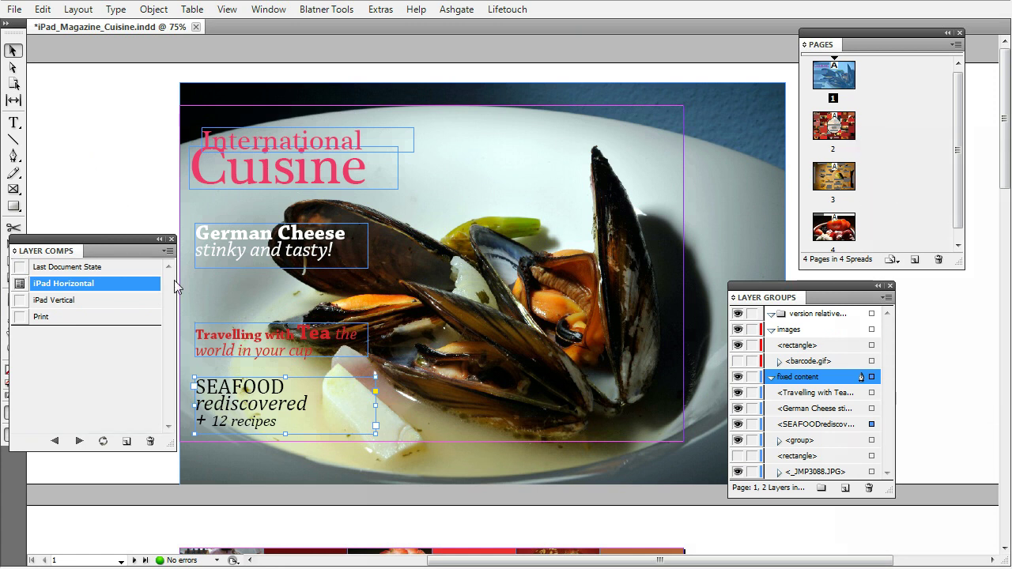
- Compare the food palette grid on page 2 in the iPad Vertical and iPad Horizontal layer comps and select a dark red tile
left_click(21, 301)
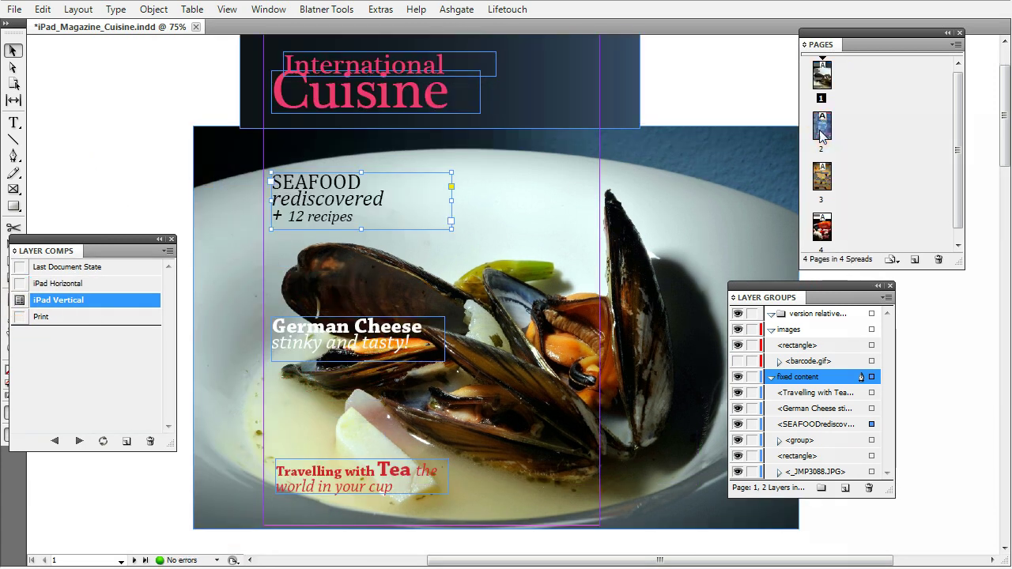
scroll(735, 221, "down", 5)
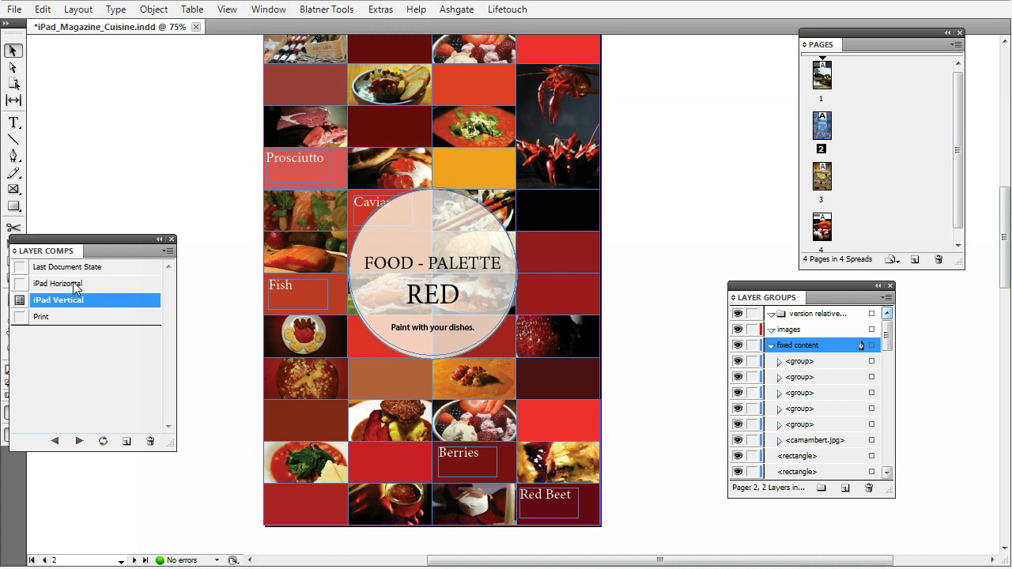
left_click(20, 283)
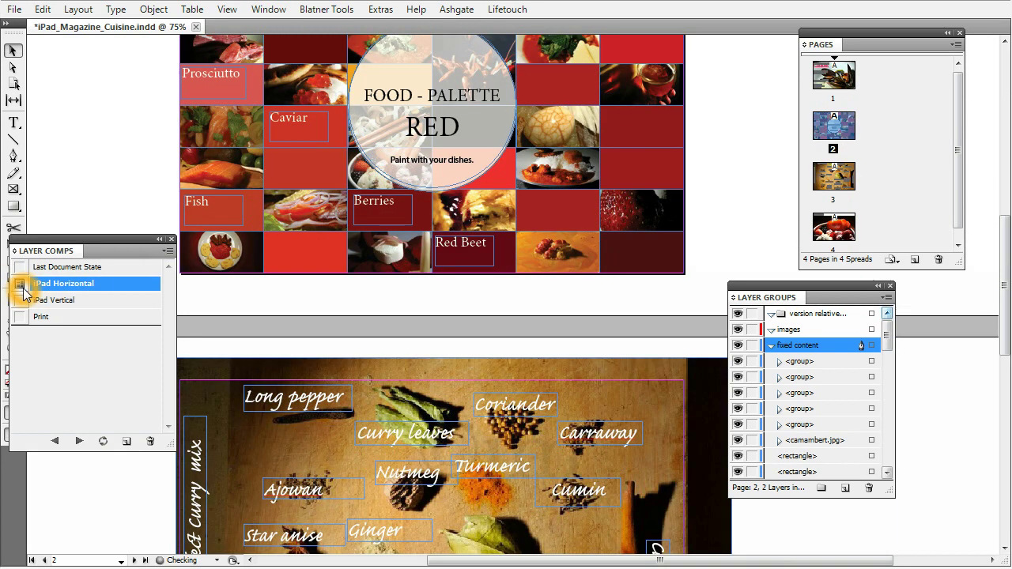
scroll(304, 182, "up", 3)
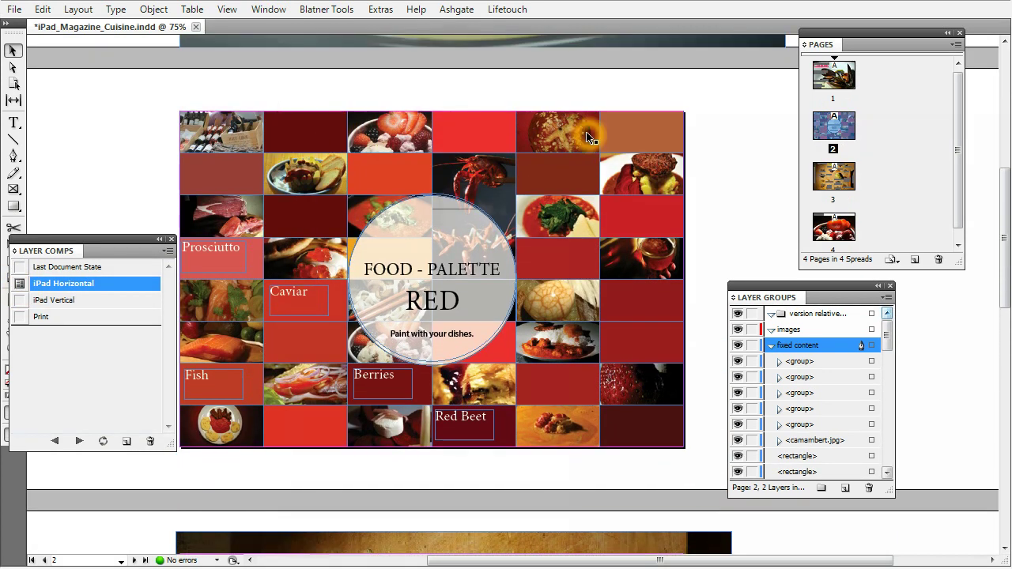
left_click(633, 106)
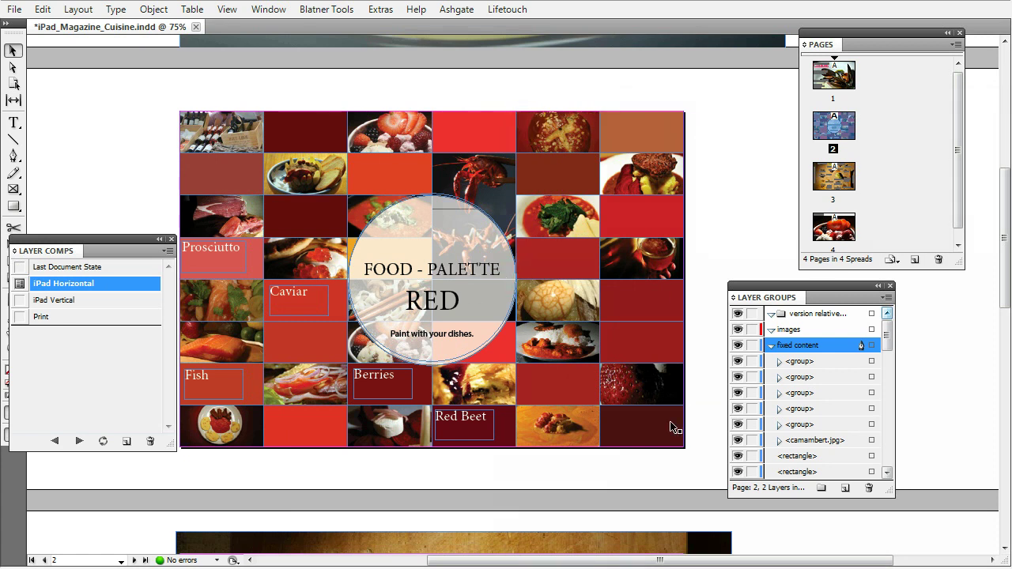
left_click(638, 224)
left_click(567, 179)
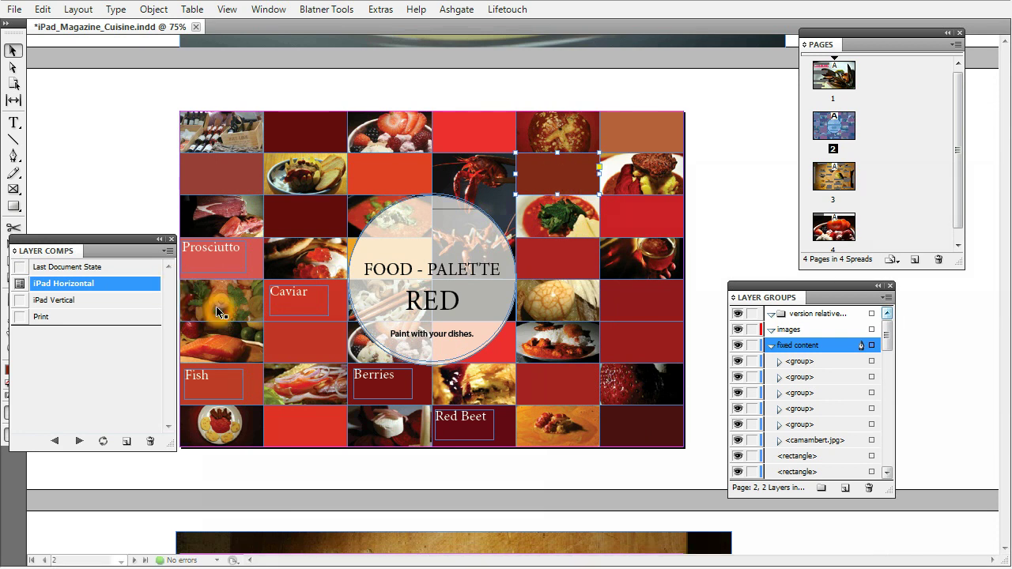
- Open the iPad Horizontal layer comp's options and examine its name, comment and the settings for layers, spreads, pages and page items
right_click(110, 281)
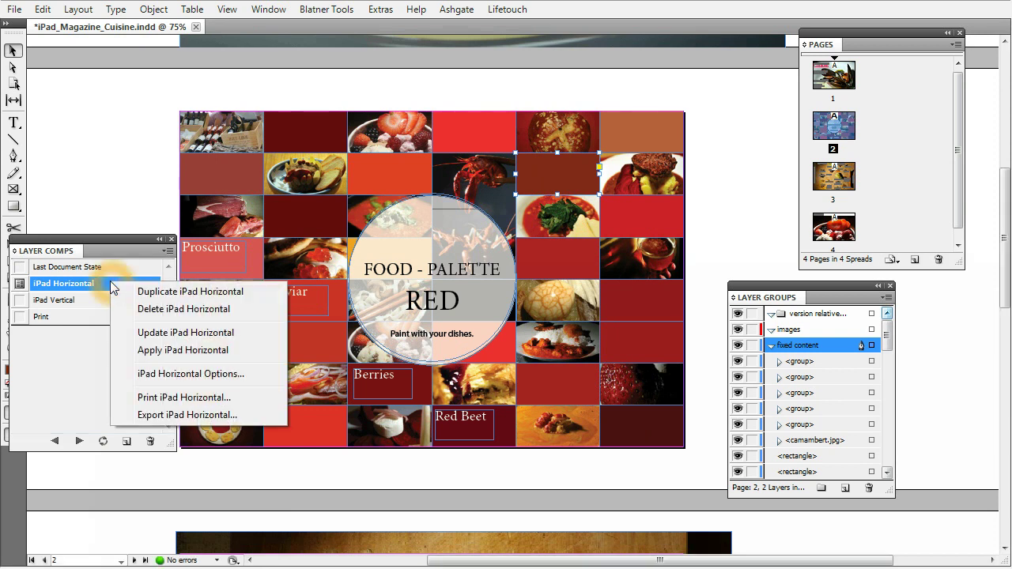
left_click(250, 377)
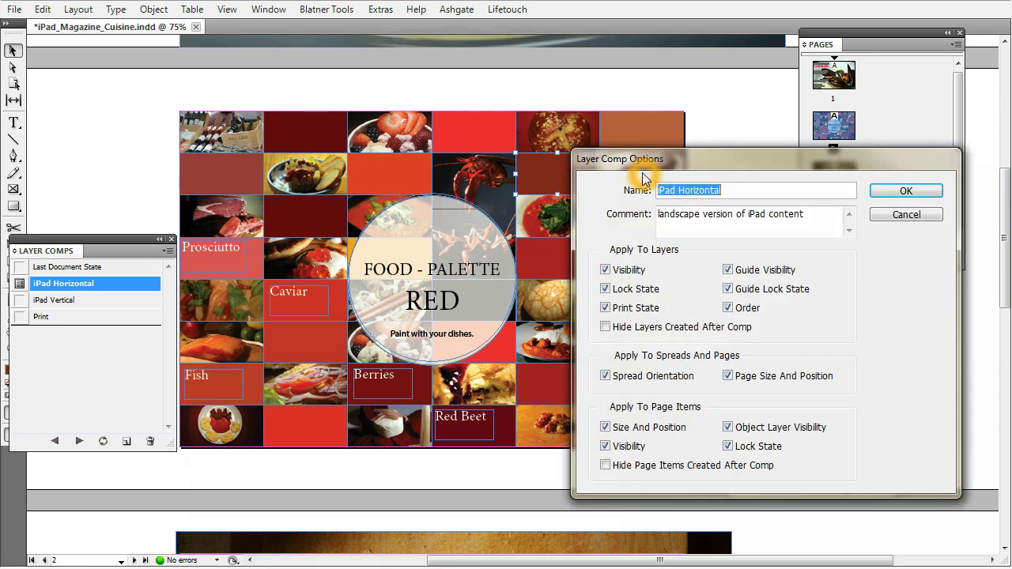
left_click_drag(712, 161, 495, 138)
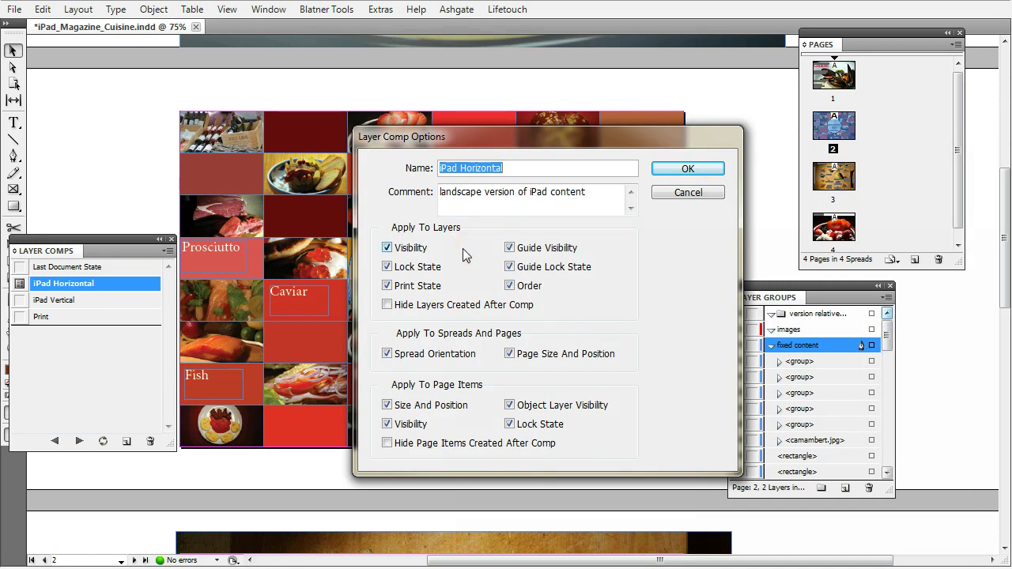
left_click_drag(525, 166, 434, 170)
left_click_drag(581, 196, 476, 204)
left_click(601, 197)
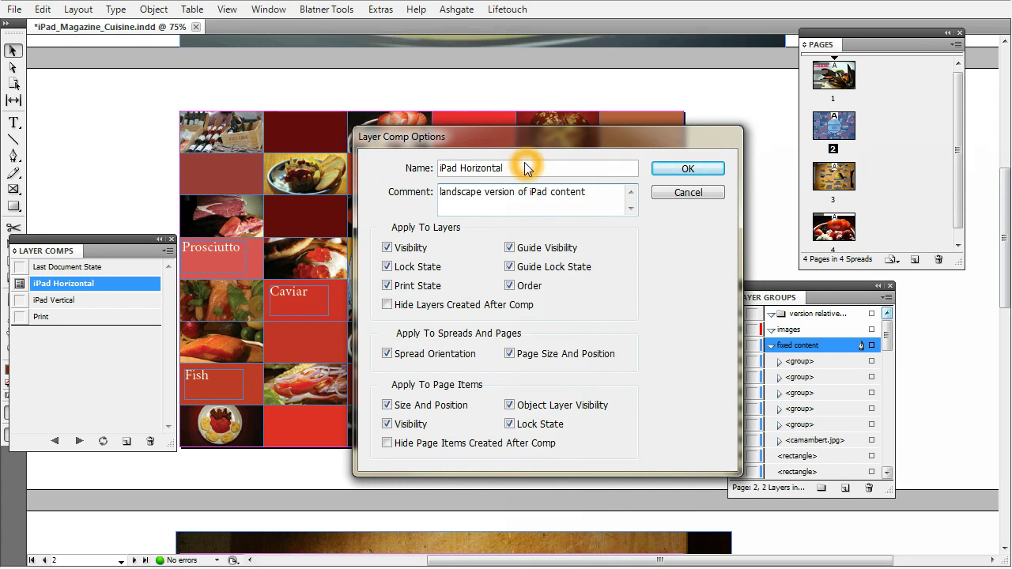
left_click(520, 207)
left_click(425, 251)
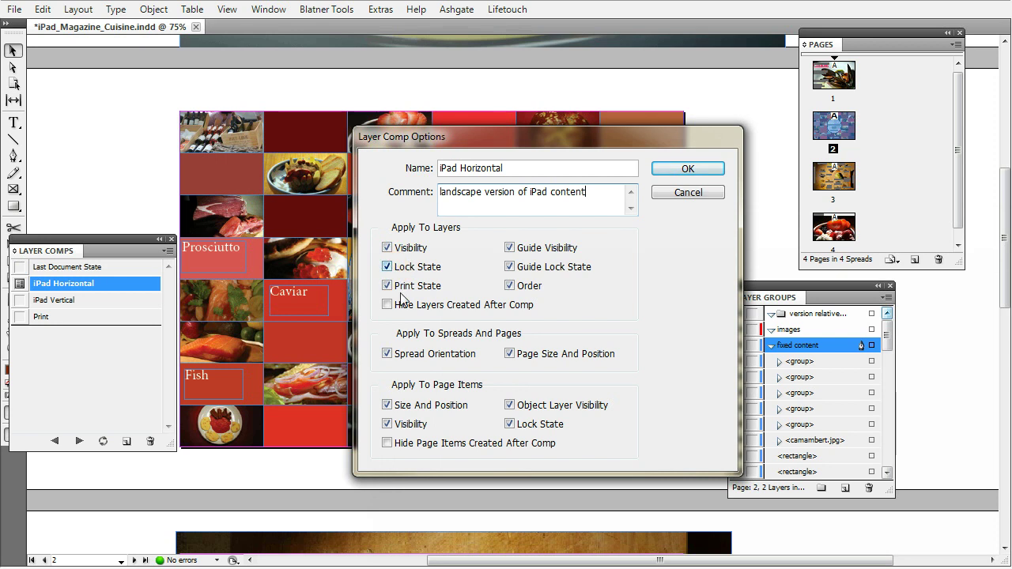
left_click(389, 285)
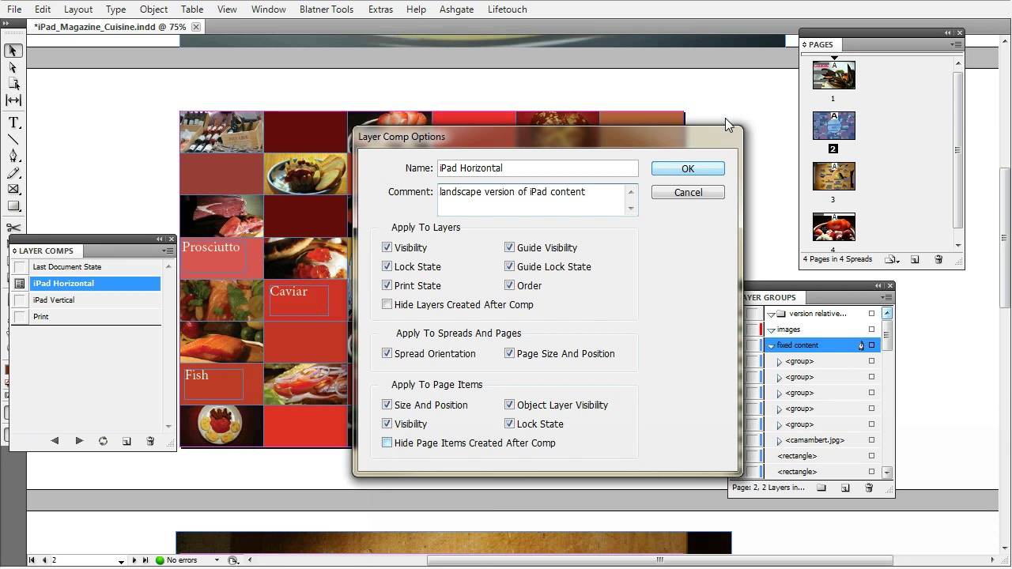
left_click(689, 168)
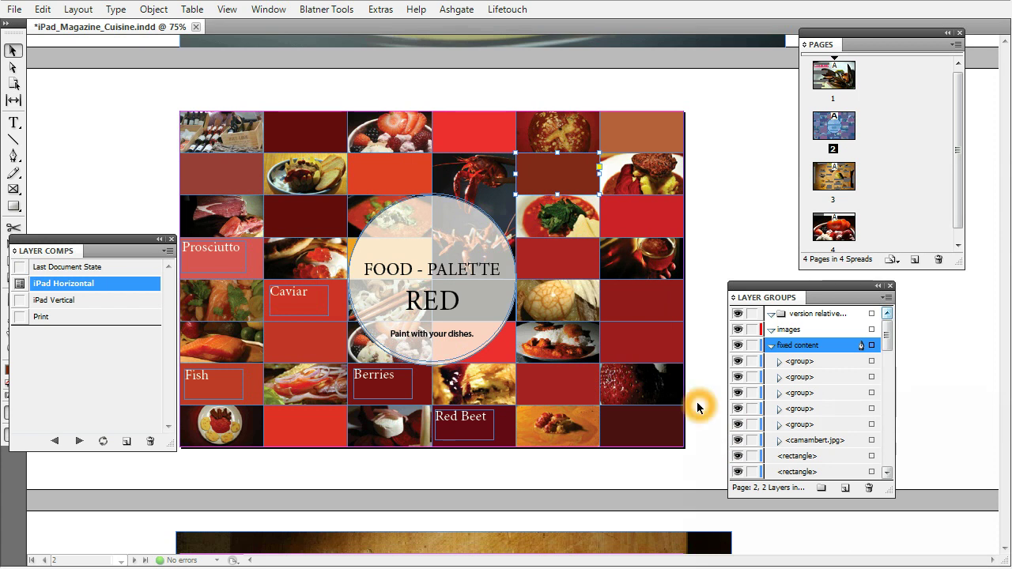
- Change the recipe count in the SEAFOOD text on page 1 so the line reads "+ 10 recipes"
left_click(824, 83)
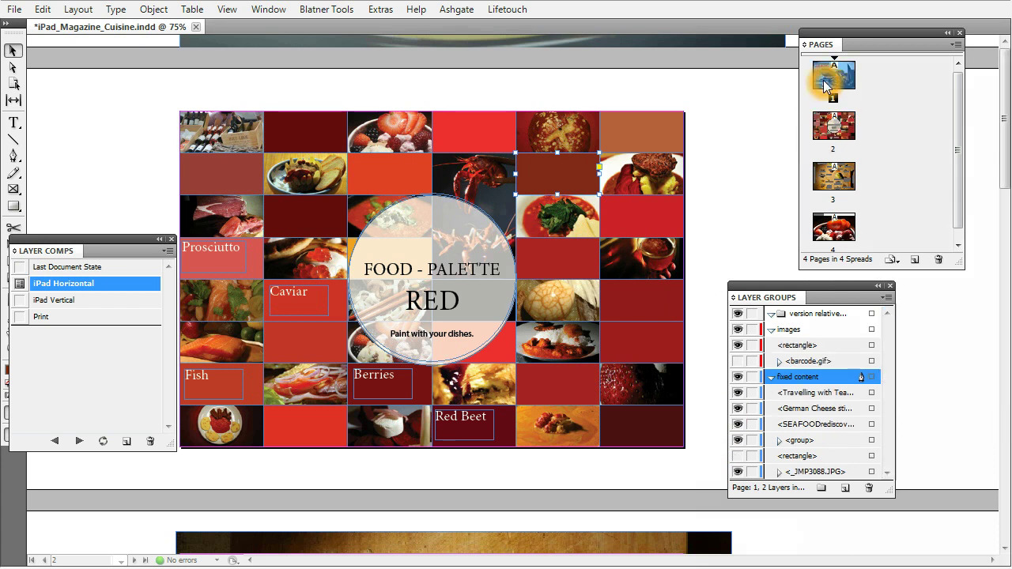
left_click(12, 124)
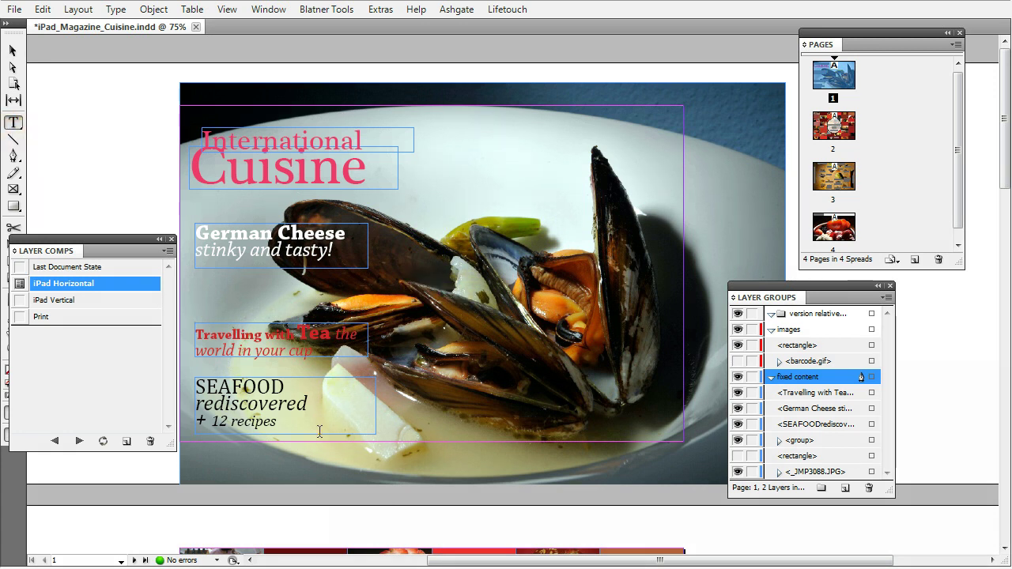
left_click(353, 439)
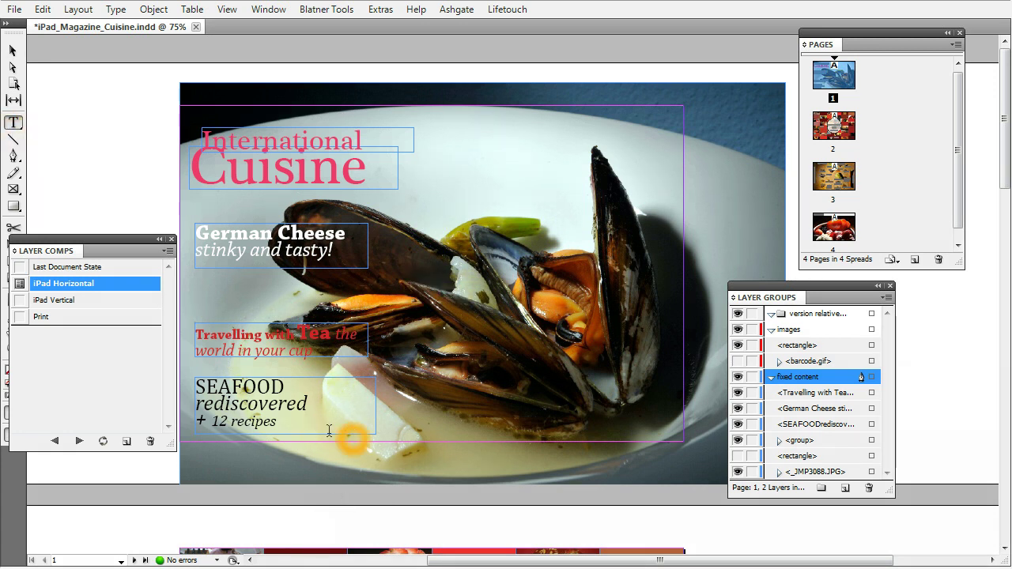
left_click(240, 425)
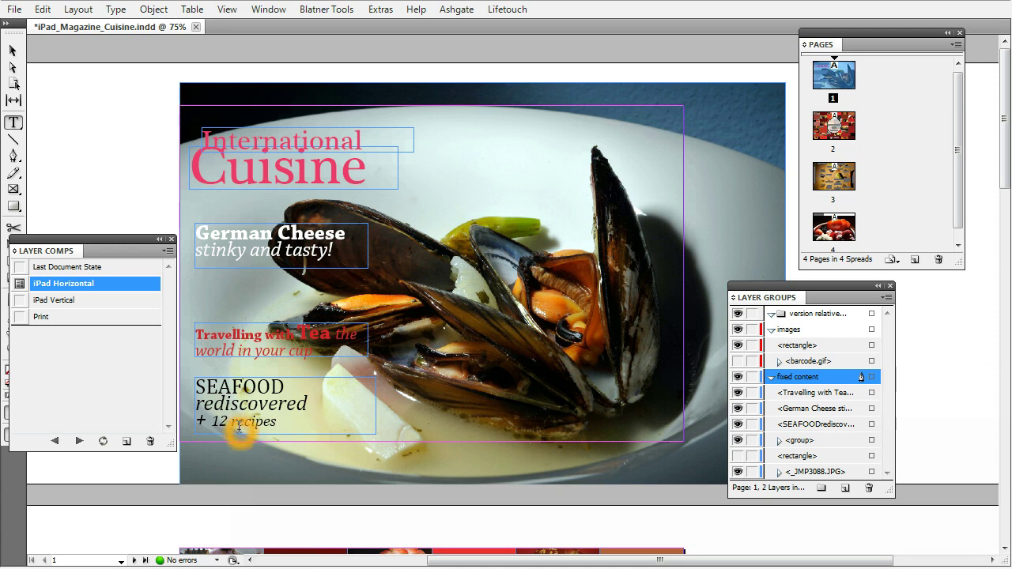
left_click_drag(221, 424, 276, 428)
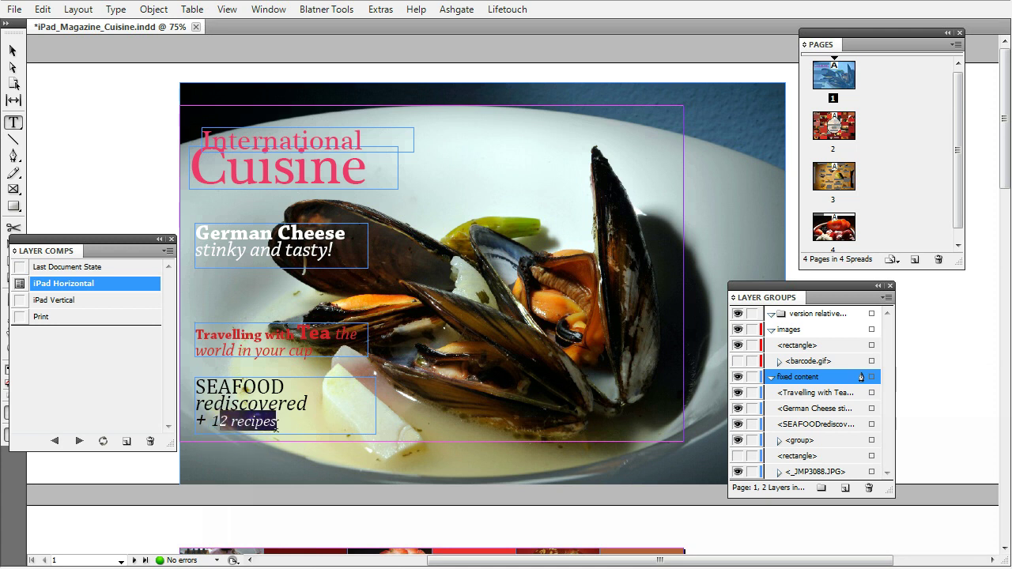
left_click(234, 431)
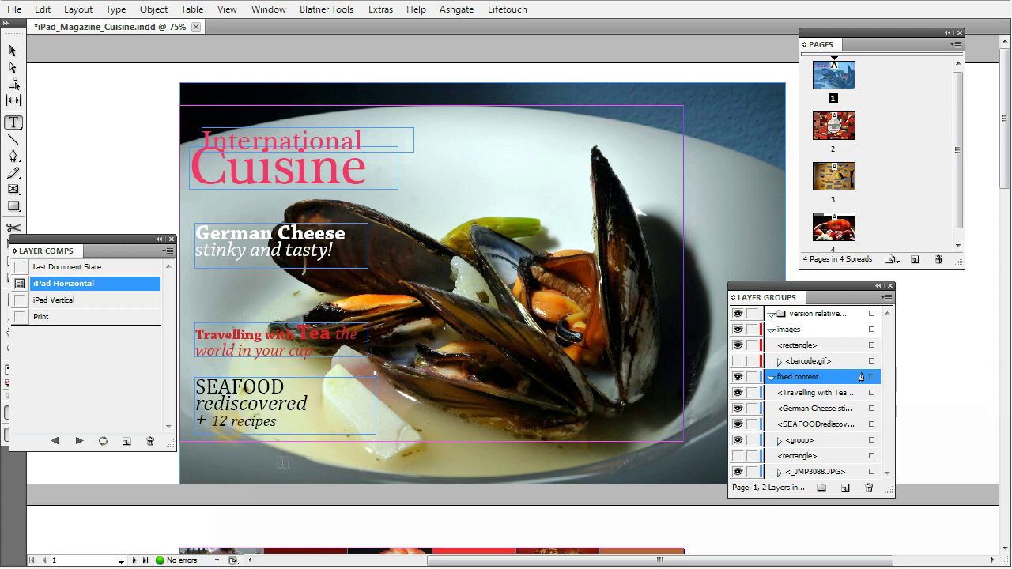
left_click(331, 399)
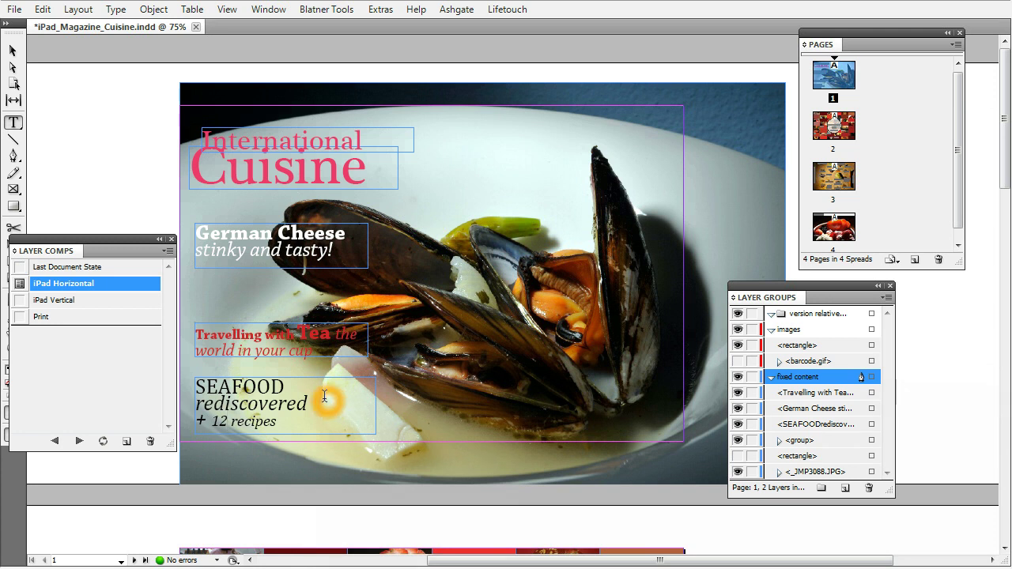
key("BackSpace")
type("0")
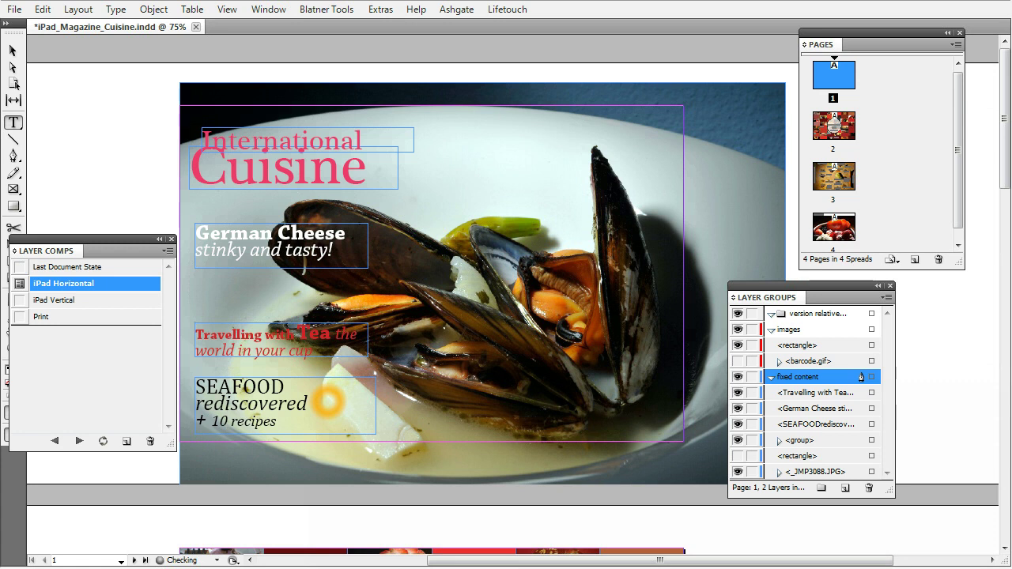
- Replace the word "stinky" with "smelly" in the German Cheese text on the cover
double_click(242, 253)
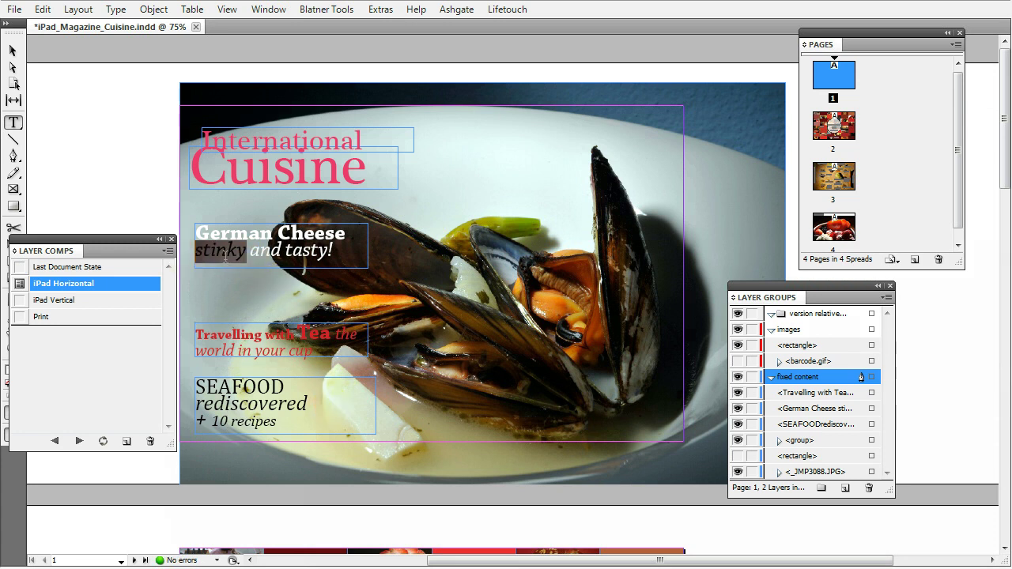
left_click(319, 296)
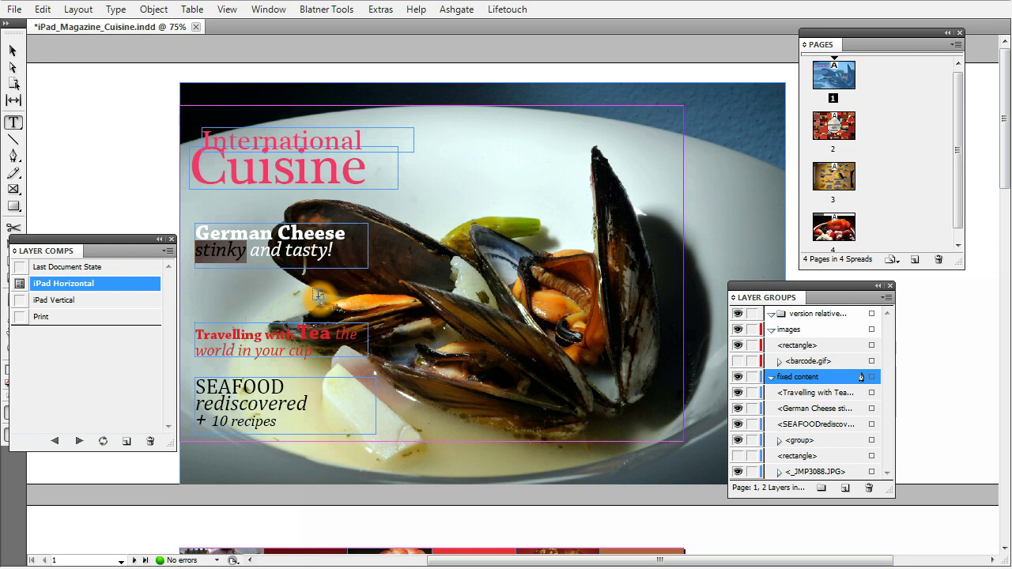
type("sme")
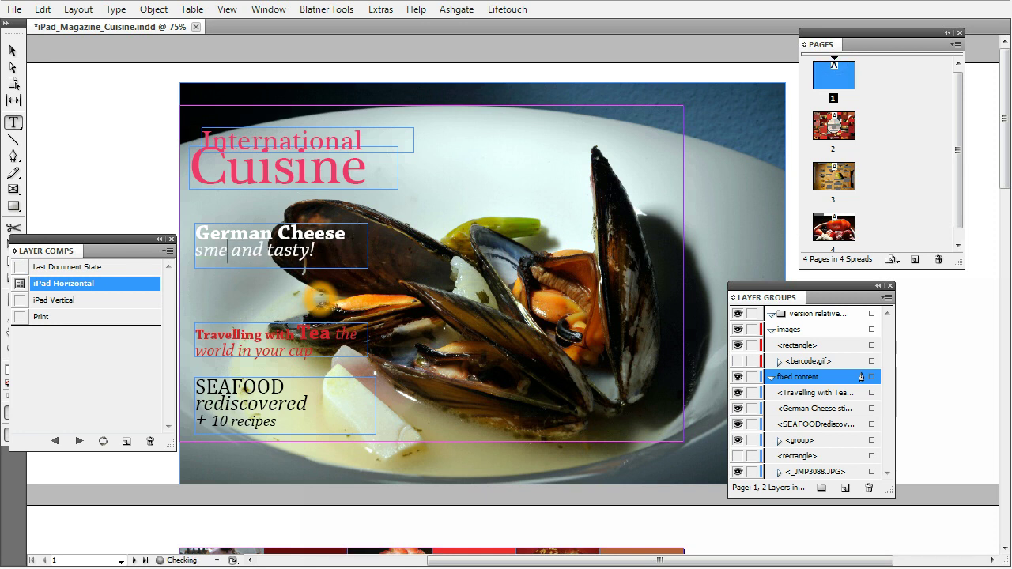
type("lly")
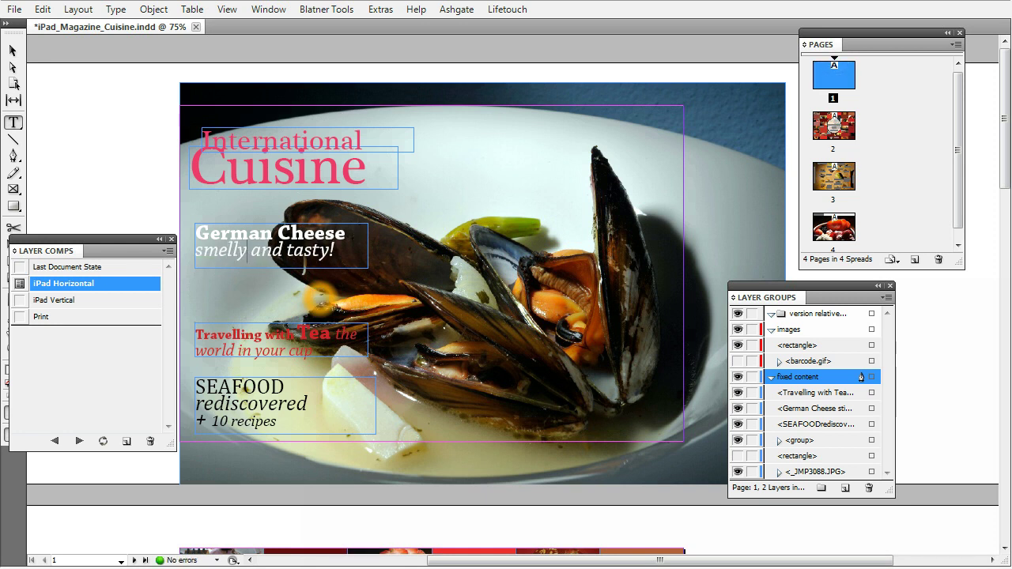
- Replace the "Red Beet" label in the food palette grid on page 2 with "Lobster"
scroll(352, 321, "down", 5)
scroll(352, 320, "down", 5)
left_click(488, 339)
triple_click(488, 339)
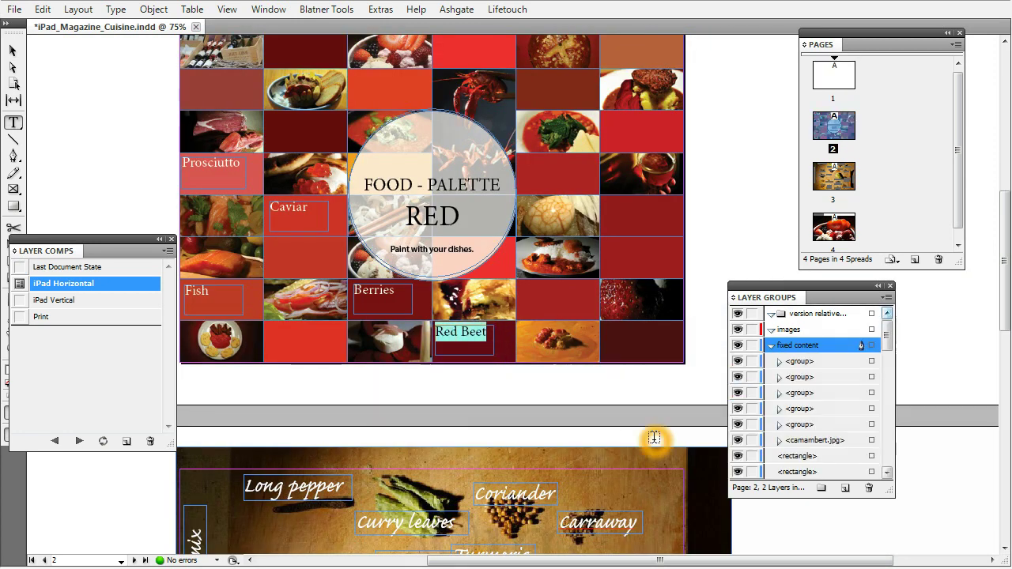
type("Lobster")
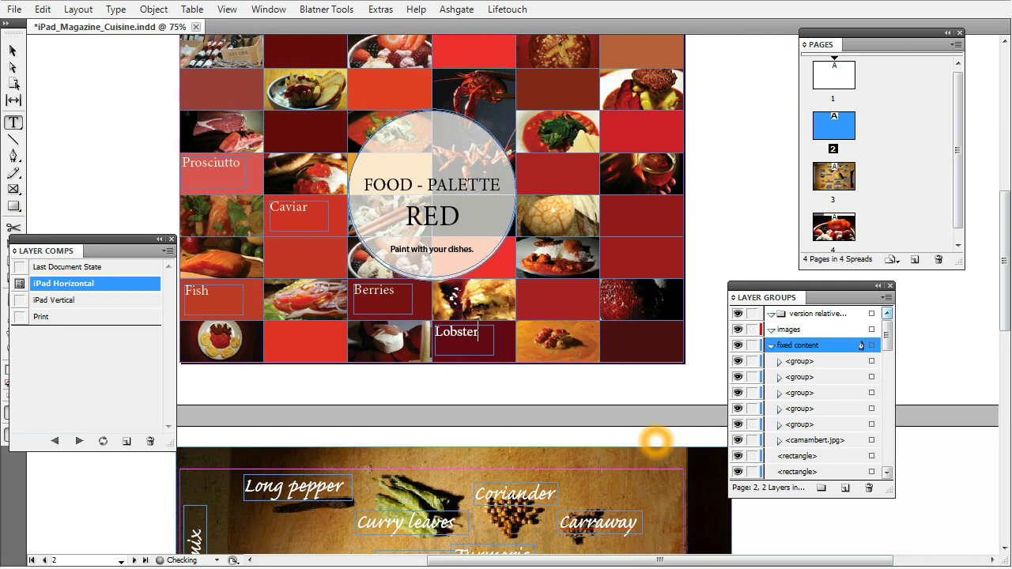
- Replace the "Secret Ingredient" label on page 3 with "Hashish" and return to the cover
scroll(656, 443, "down", 4)
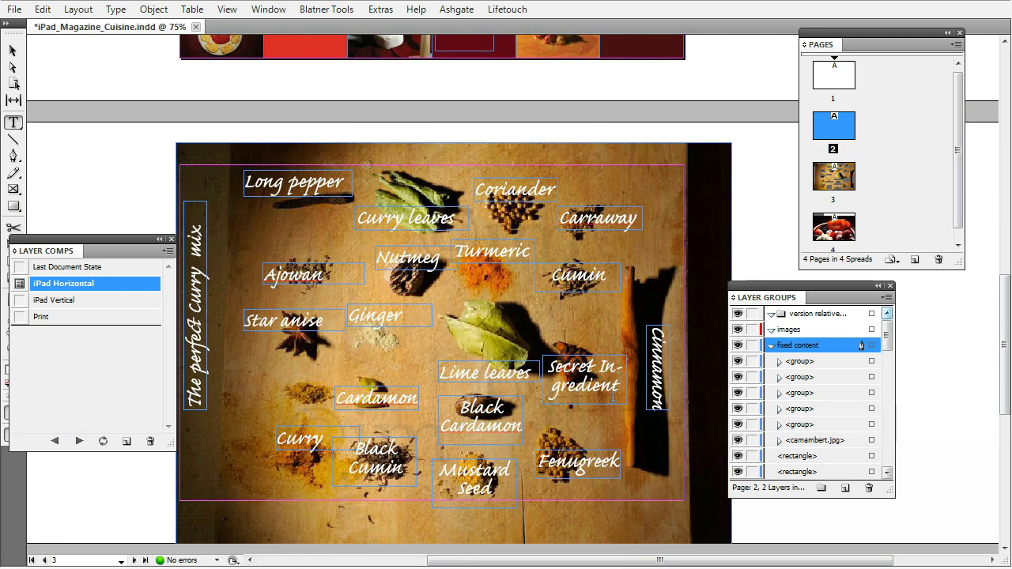
triple_click(613, 398)
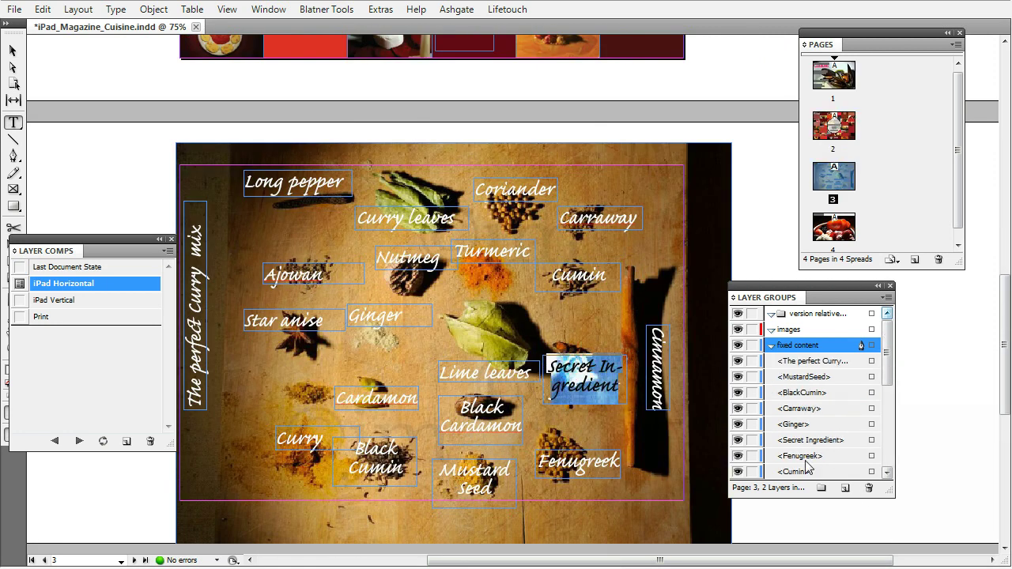
type("Hashis")
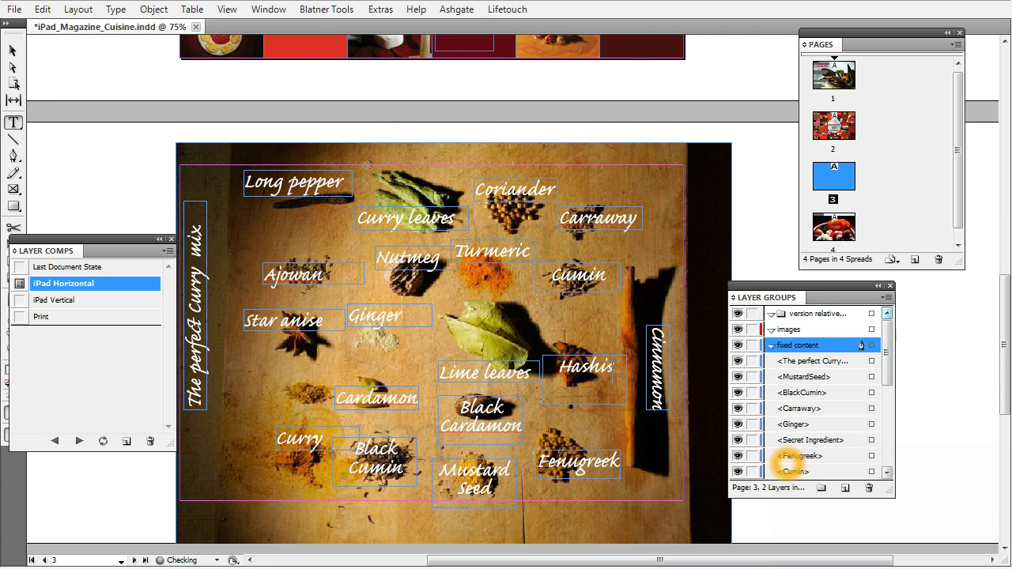
type("h")
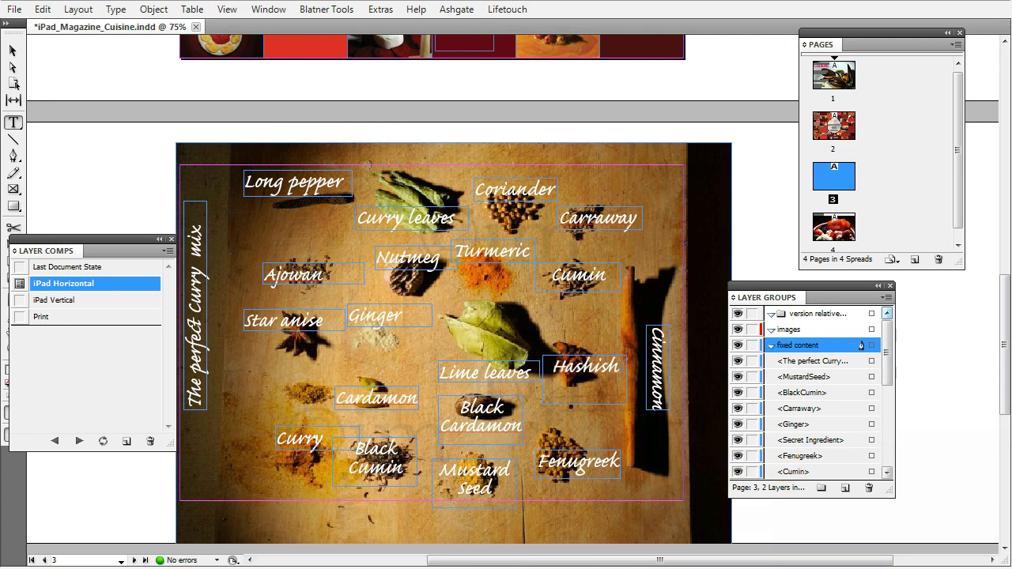
left_click_drag(616, 365, 571, 388)
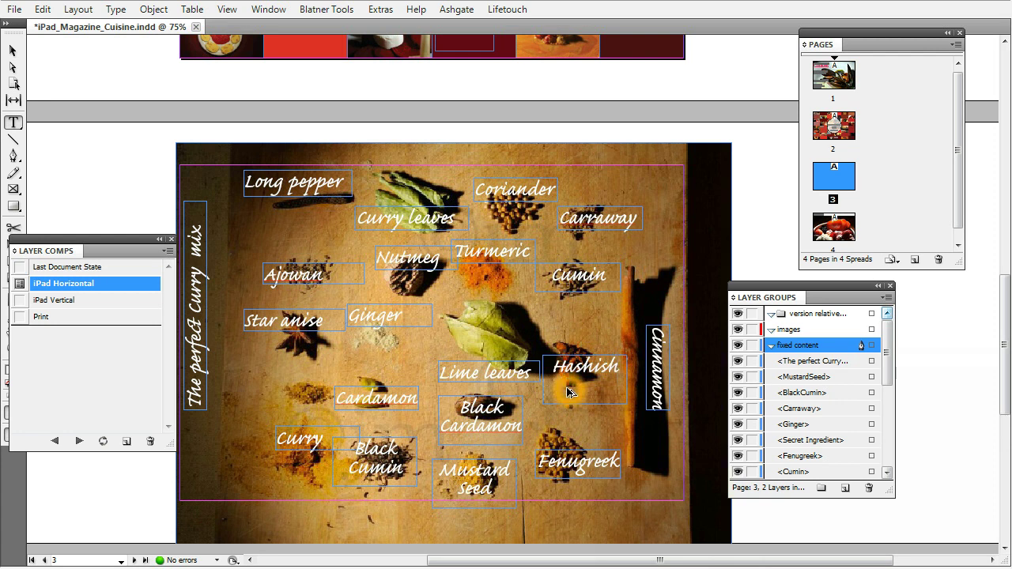
left_click(553, 403)
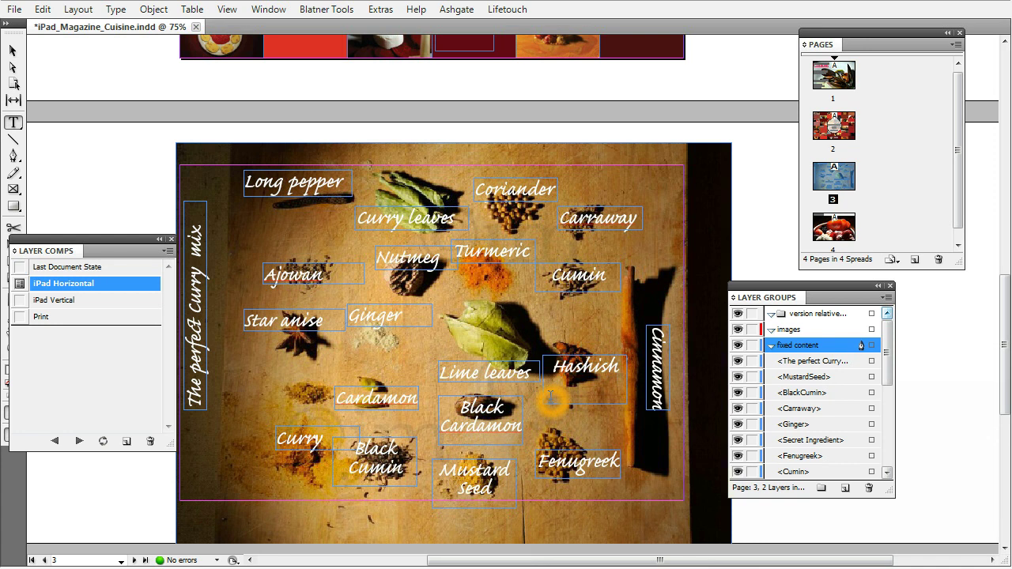
scroll(551, 395, "up", 3)
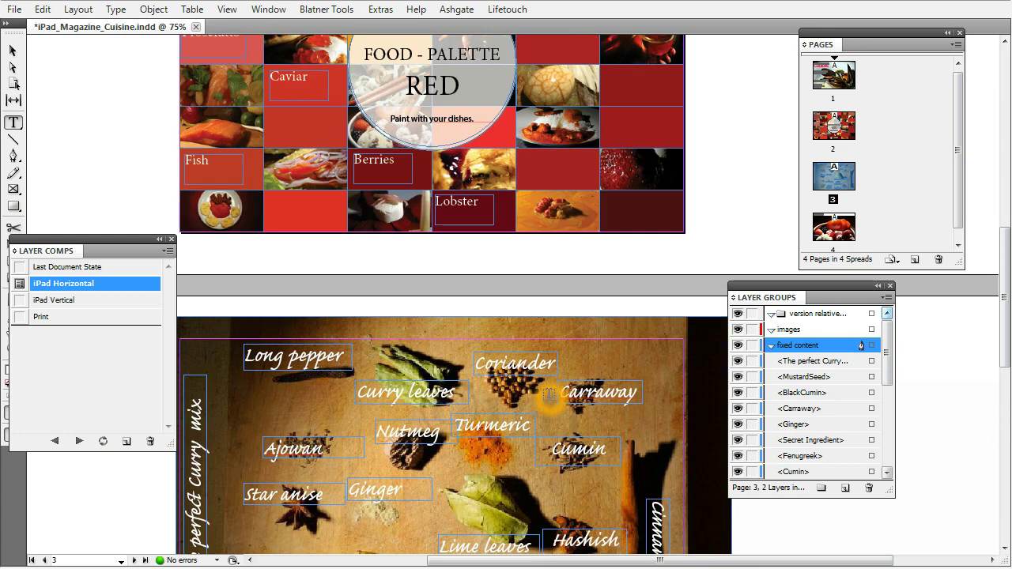
scroll(552, 393, "up", 12)
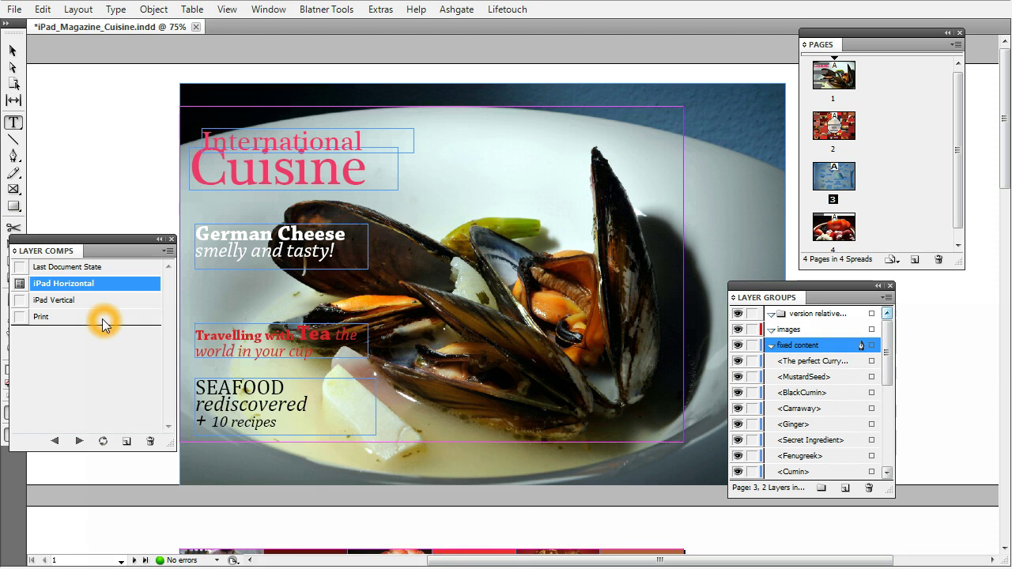
- Apply the iPad Vertical layer comp and review the edited cover text, food palette labels and curry mix labels on pages 1 to 3
left_click(21, 301)
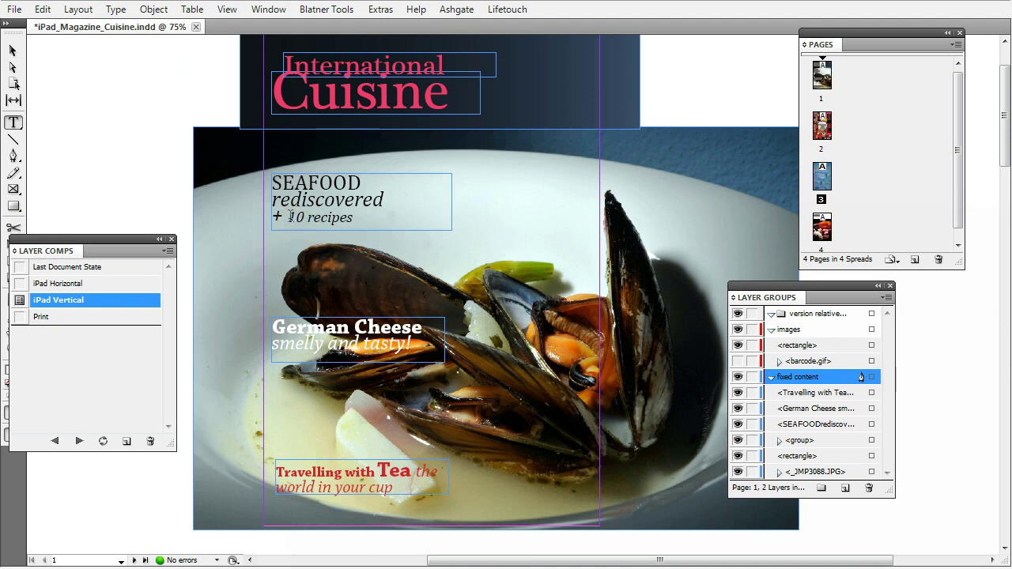
scroll(299, 223, "down", 3)
scroll(280, 235, "down", 10)
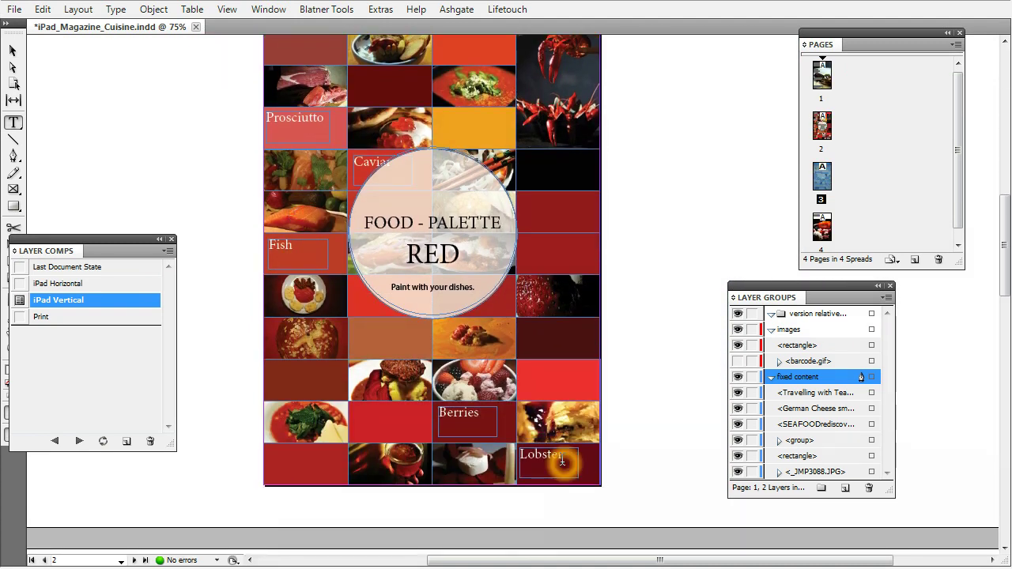
scroll(547, 455, "up", 10)
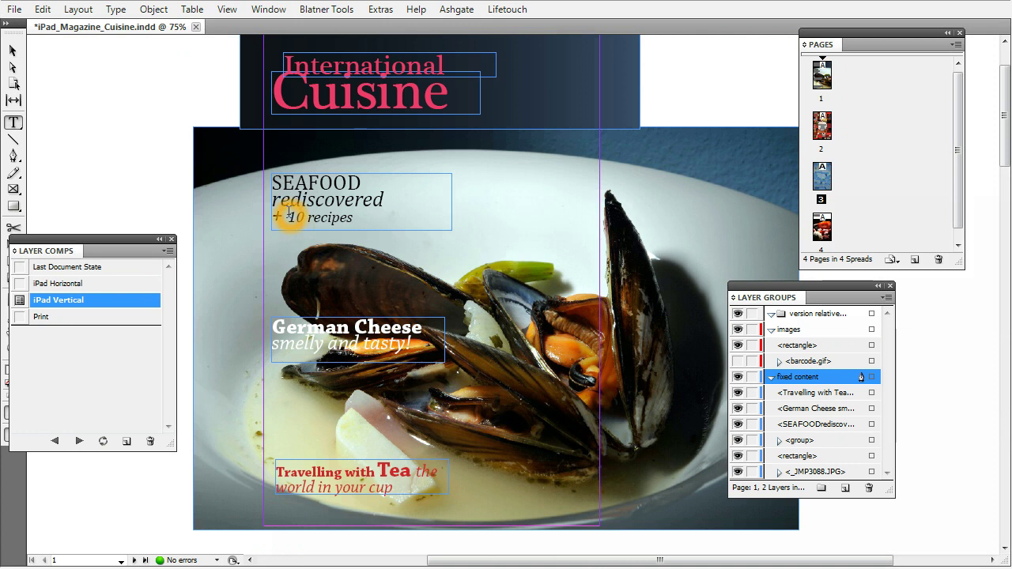
scroll(377, 204, "down", 10)
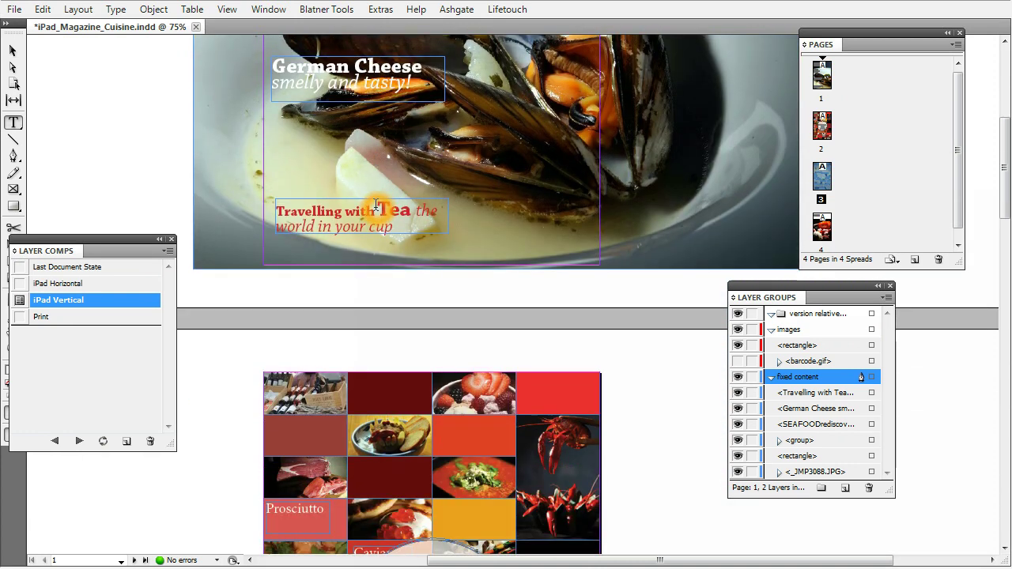
scroll(376, 208, "down", 10)
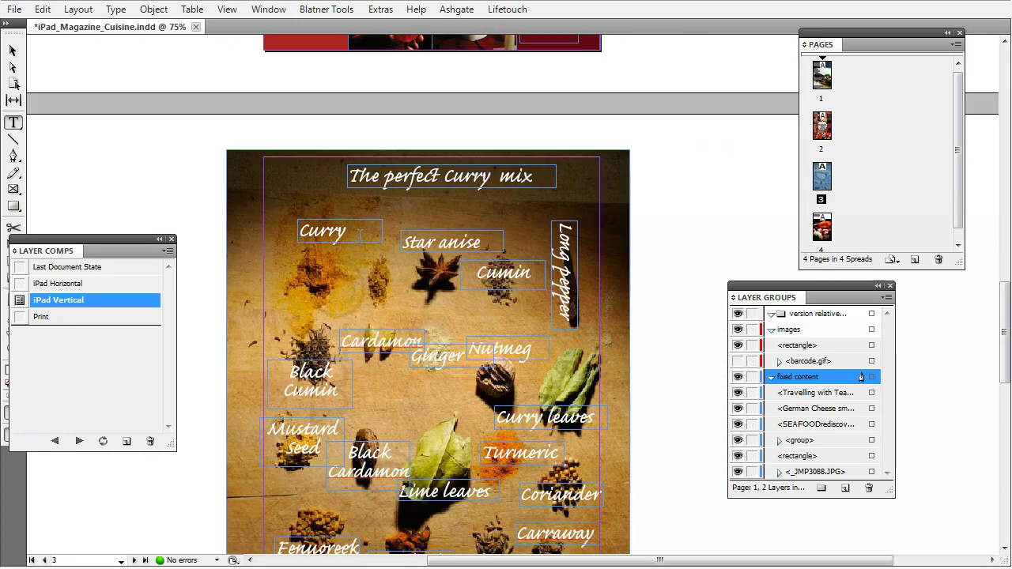
scroll(475, 245, "up", 2)
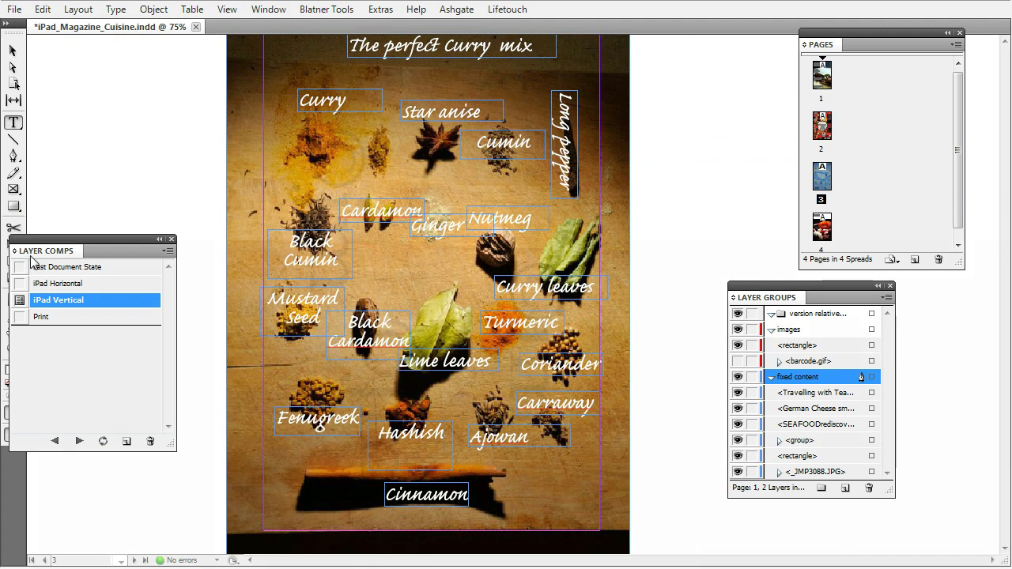
- Reposition the floating Layer Comps and Layer Groups panels slightly lower in the workspace
left_click_drag(33, 254, 56, 305)
mouse_move(788, 302)
left_mouse_down()
mouse_move(786, 331)
mouse_move(784, 311)
left_mouse_up()
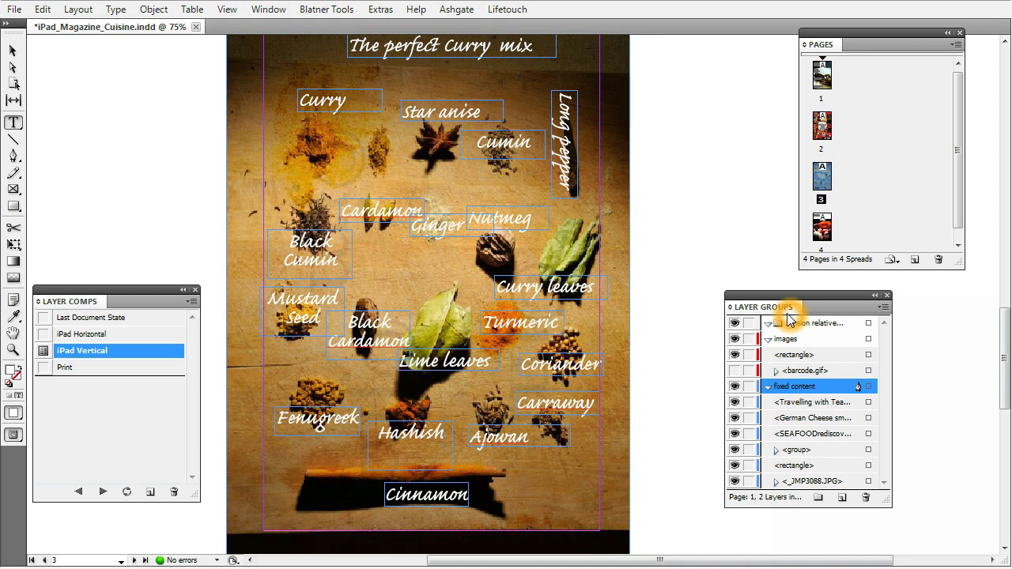
left_click(828, 126)
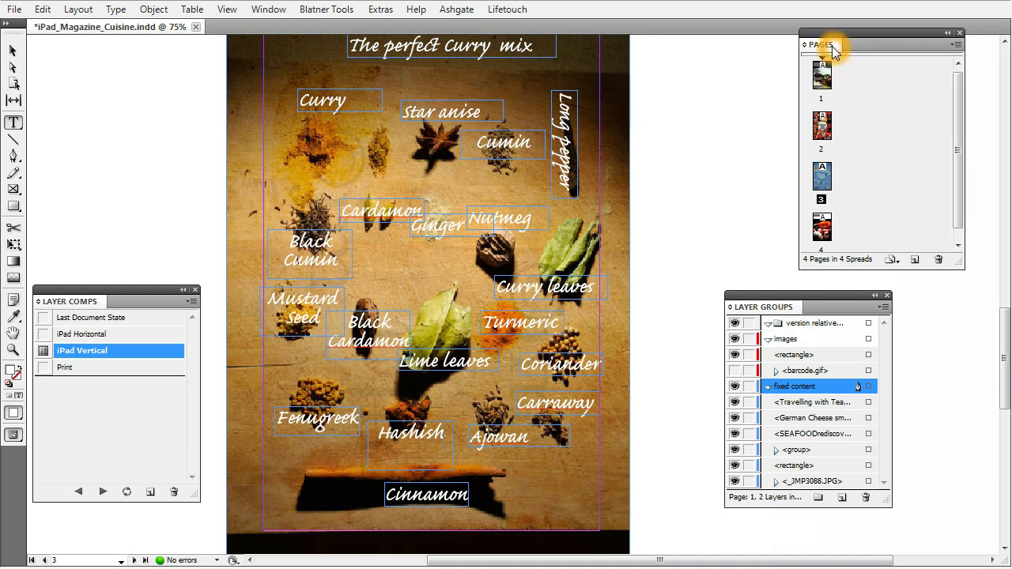
left_click(676, 330)
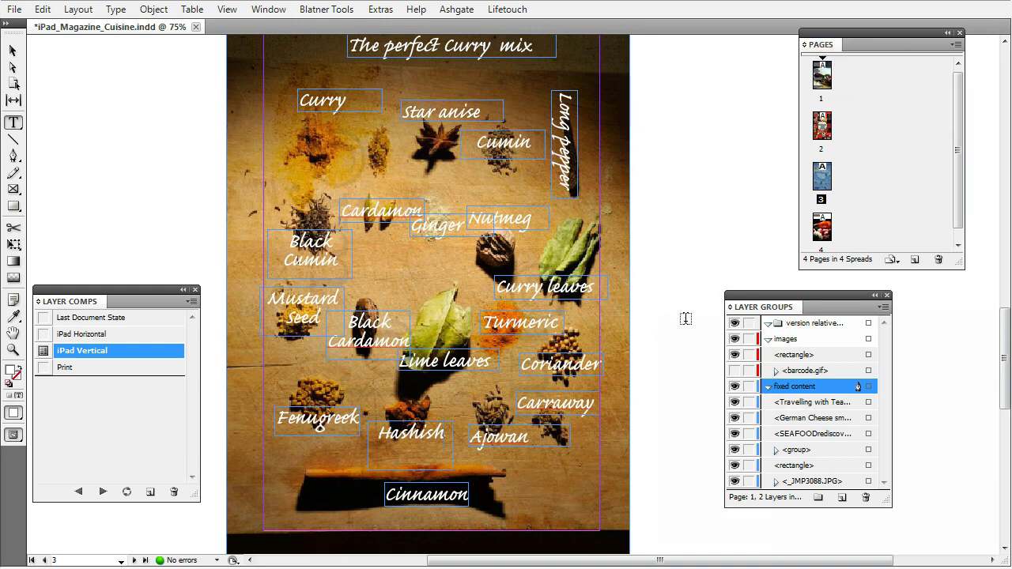
left_click(695, 309)
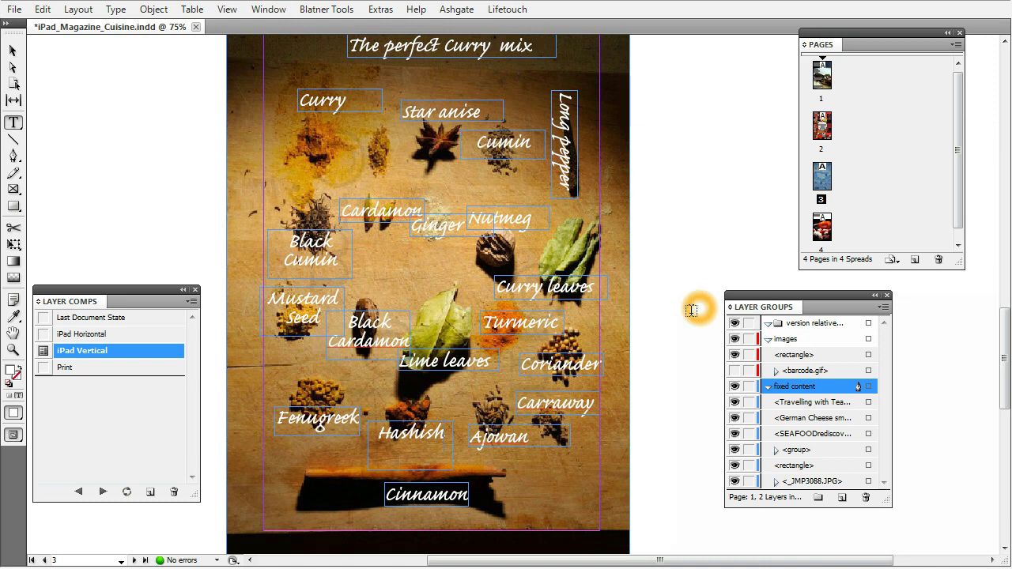